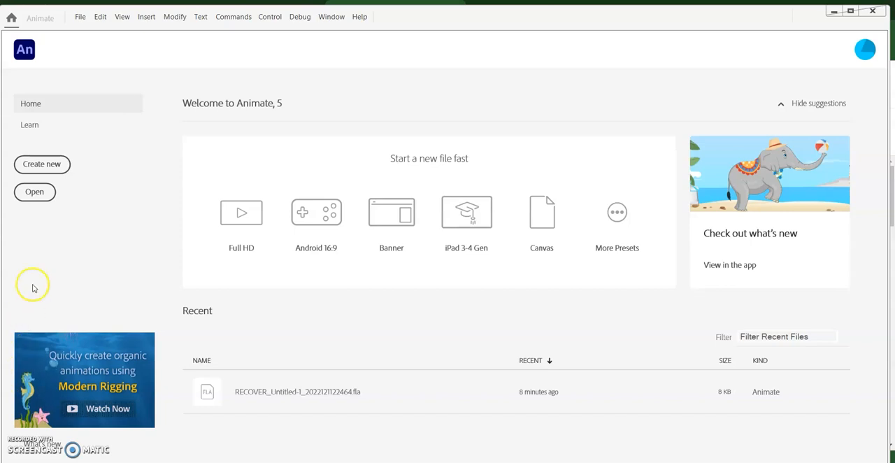
# Create a new ActionScript 3.0 document 600 pixels wide and 300 pixels high
pyautogui.click(58, 165)
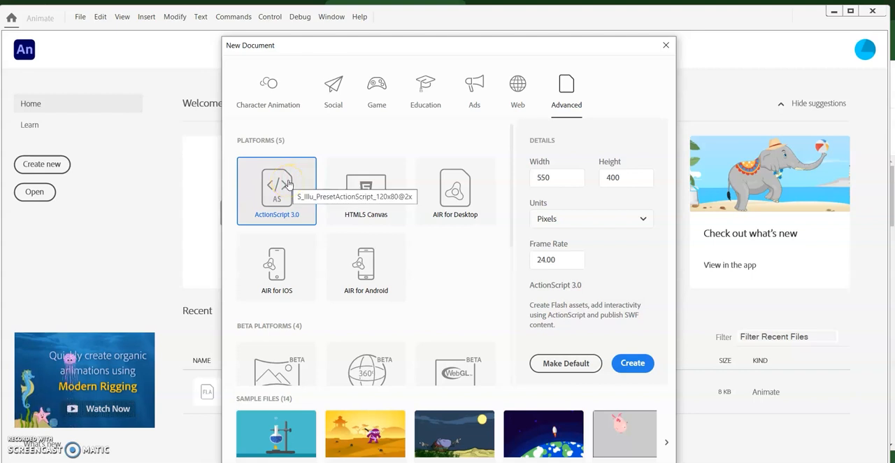
pyautogui.click(567, 181)
pyautogui.write('600')
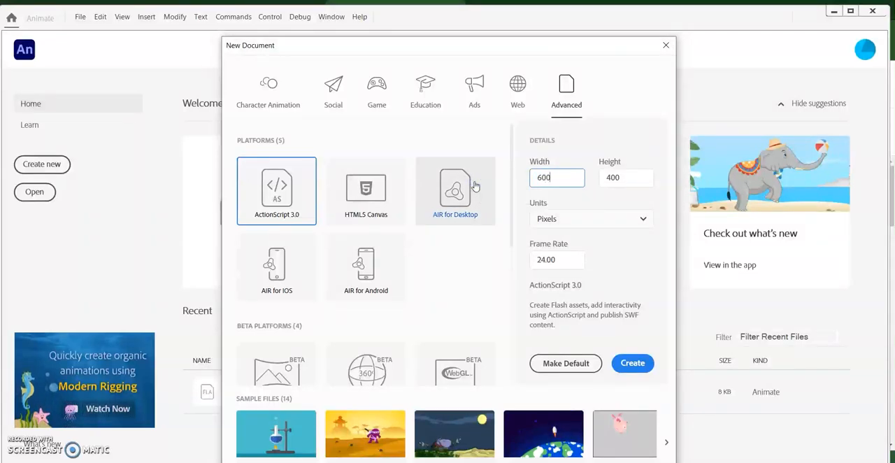
pyautogui.click(641, 179)
pyautogui.write('300')
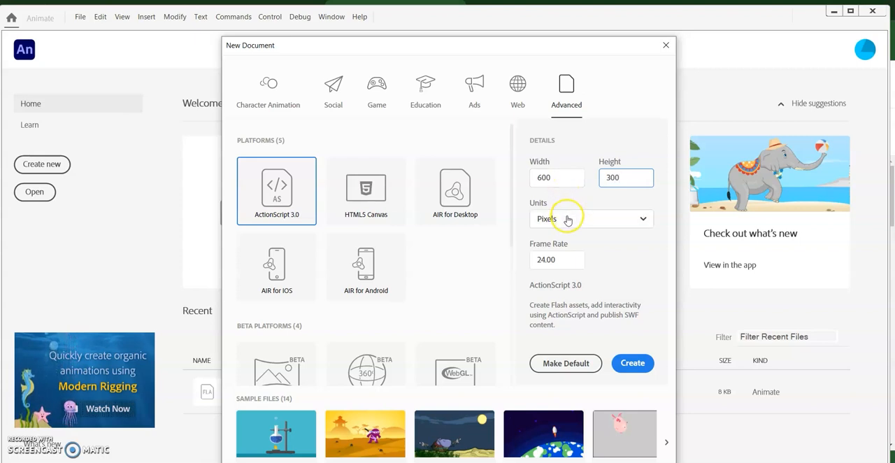
pyautogui.click(629, 363)
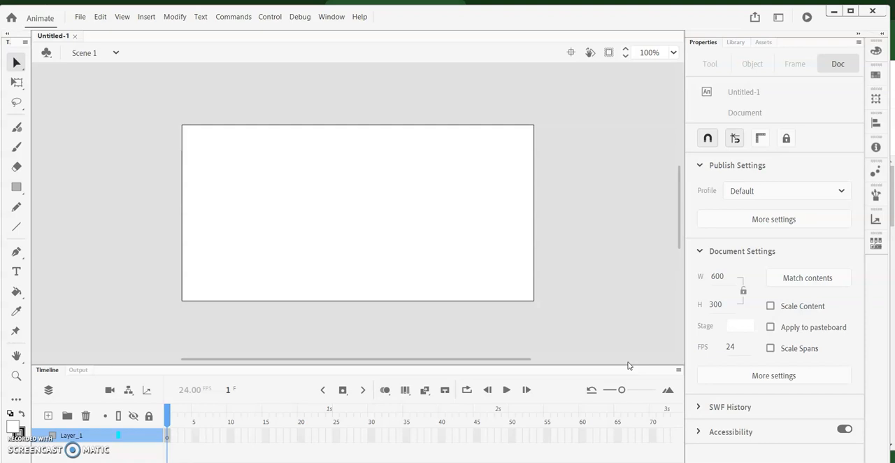
# Fit the whole stage in the window
pyautogui.click(460, 361)
pyautogui.moveTo(459, 362); pyautogui.dragTo(455, 343)
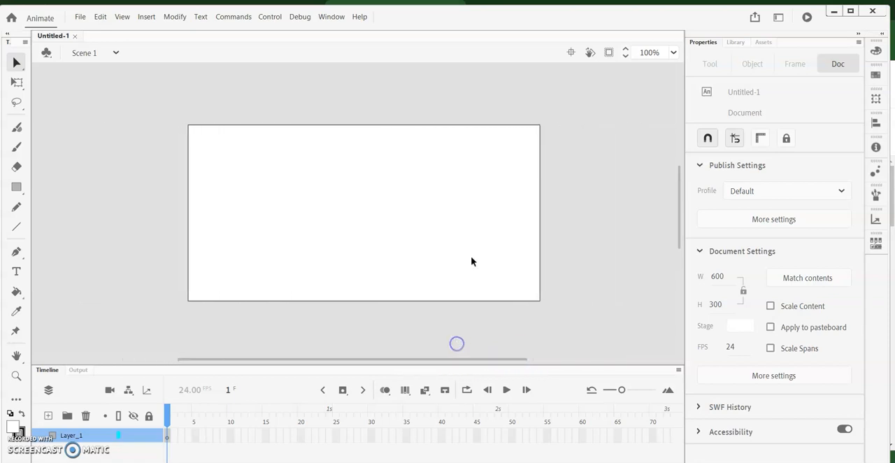
pyautogui.scroll(3, 469, 229)
pyautogui.scroll(-4, 469, 229)
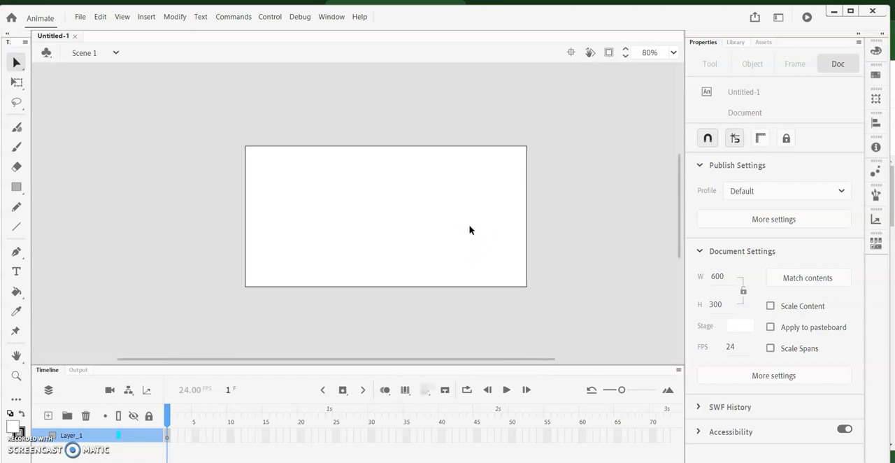
pyautogui.click(673, 54)
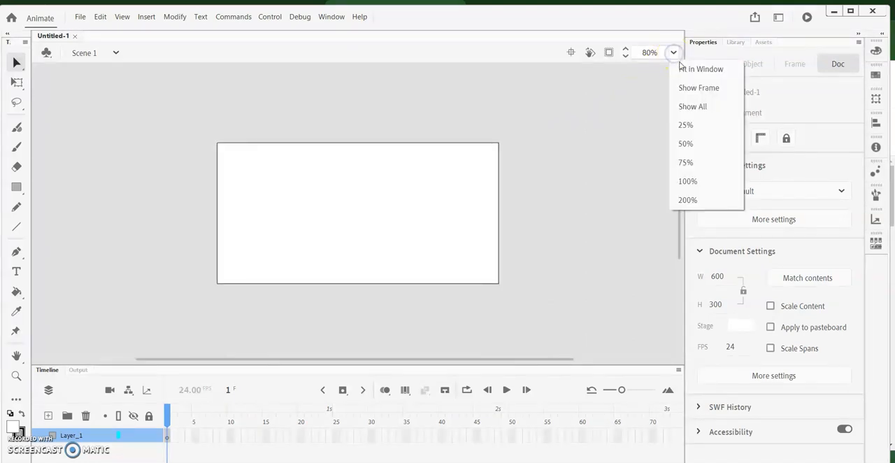
pyautogui.click(680, 68)
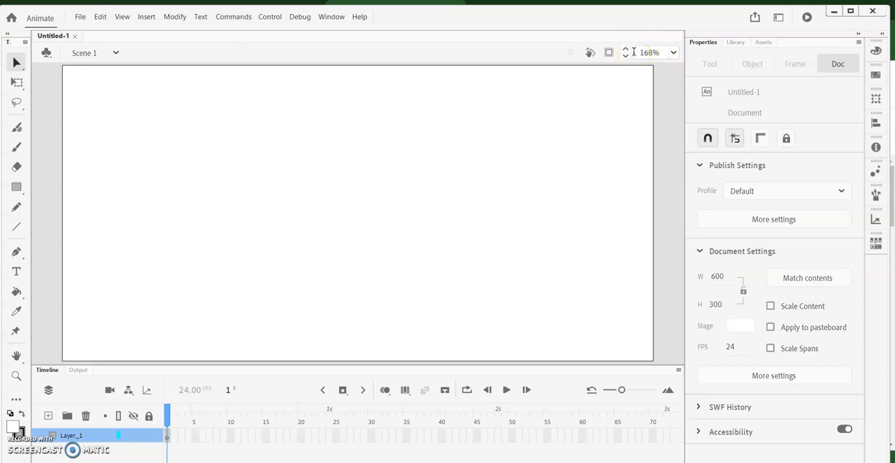
# Draw a circular head on the upper part of the stage with the Oval tool, using a stroke size of 3
pyautogui.click(15, 187)
pyautogui.moveTo(15, 187); pyautogui.dragTo(82, 227)
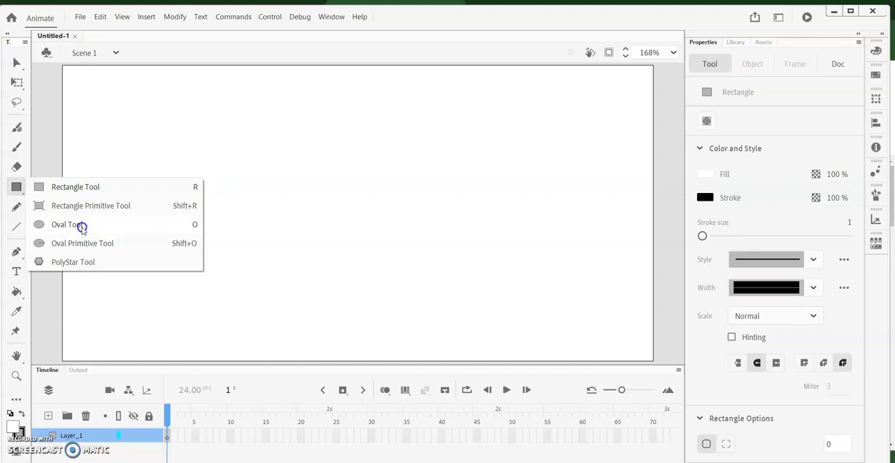
pyautogui.moveTo(82, 228); pyautogui.dragTo(81, 226)
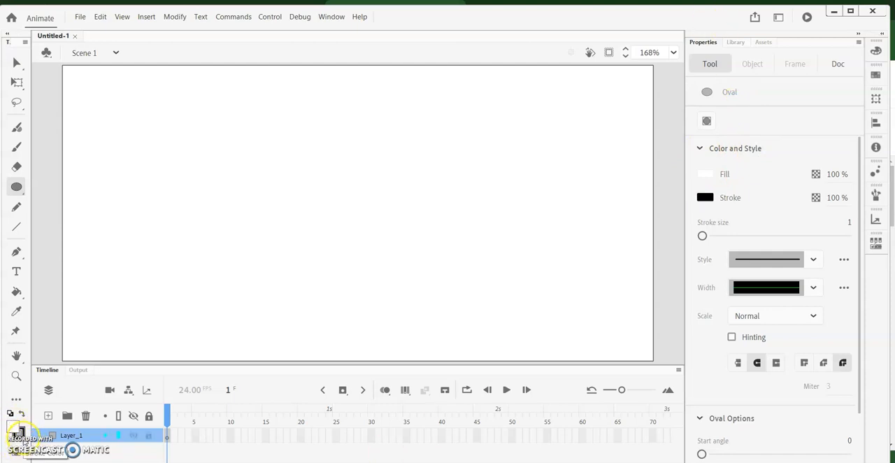
pyautogui.moveTo(702, 236); pyautogui.dragTo(709, 239)
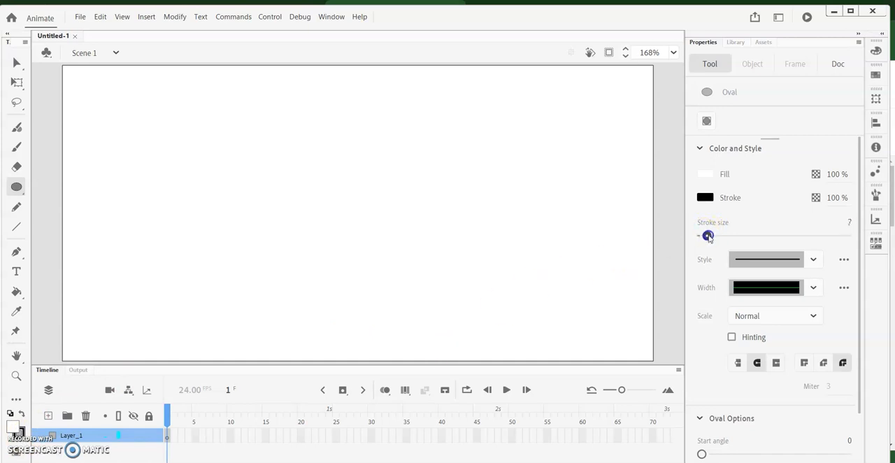
pyautogui.moveTo(849, 223)
pyautogui.mouseDown()
pyautogui.moveTo(841, 221)
pyautogui.moveTo(849, 225)
pyautogui.mouseUp()
pyautogui.click(848, 224)
pyautogui.write('3')
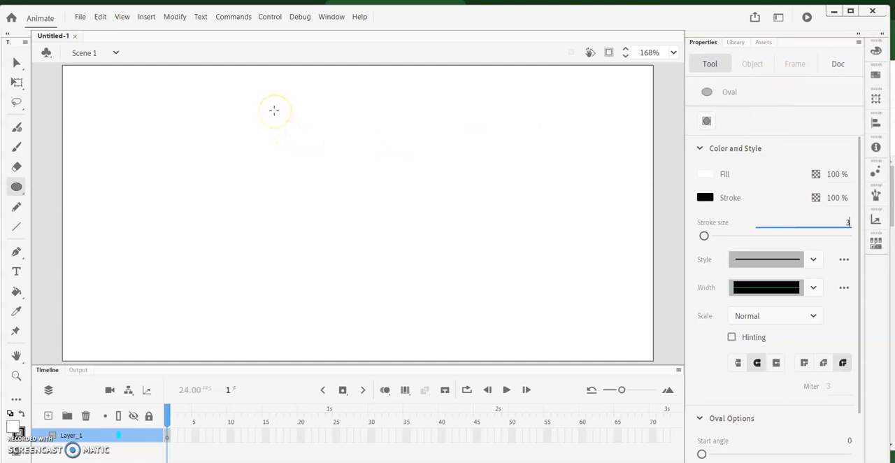
pyautogui.moveTo(273, 104); pyautogui.dragTo(341, 166)
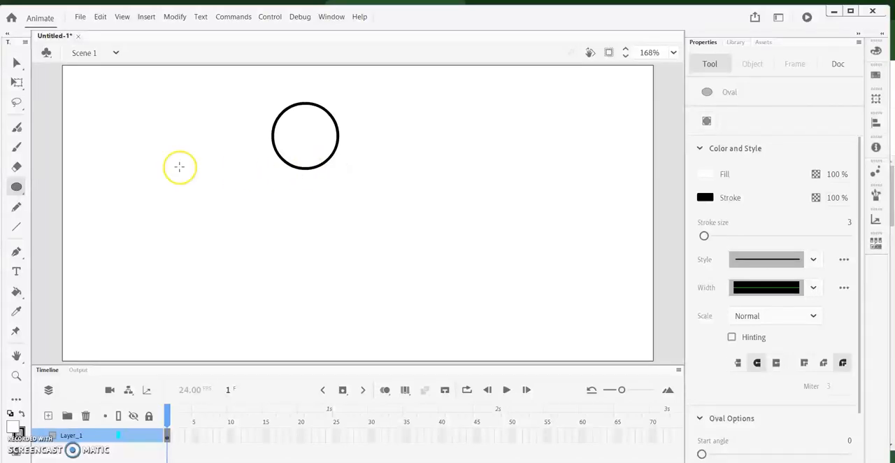
# Draw the stick figure's vertical body, two spread legs and two arms below the head with the Line tool
pyautogui.click(15, 227)
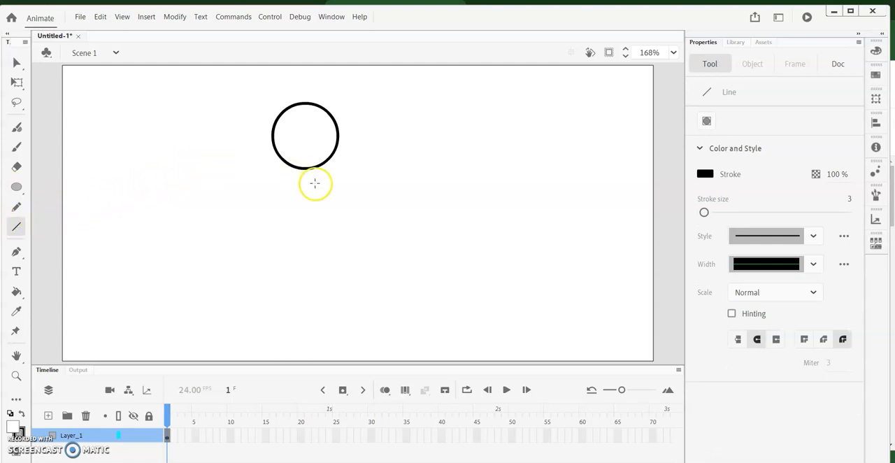
pyautogui.moveTo(305, 170)
pyautogui.mouseDown()
pyautogui.moveTo(314, 202)
pyautogui.moveTo(305, 241)
pyautogui.moveTo(306, 234)
pyautogui.moveTo(341, 275)
pyautogui.mouseUp()
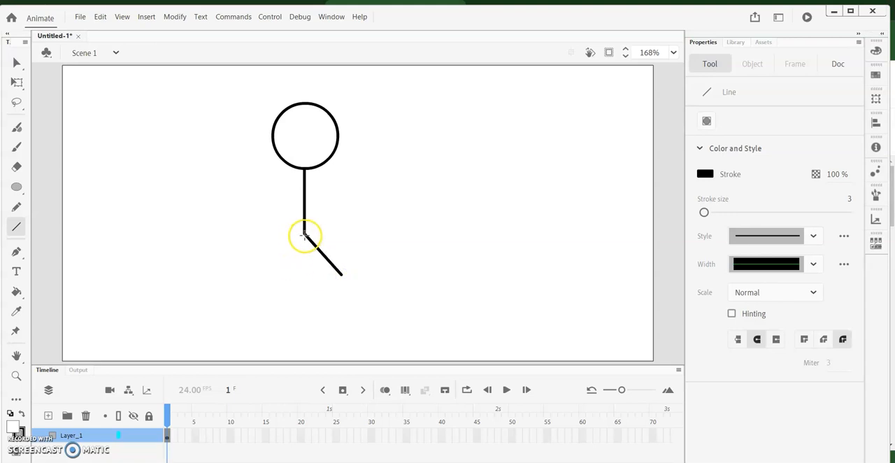
pyautogui.moveTo(304, 235)
pyautogui.mouseDown()
pyautogui.moveTo(281, 292)
pyautogui.moveTo(268, 278)
pyautogui.mouseUp()
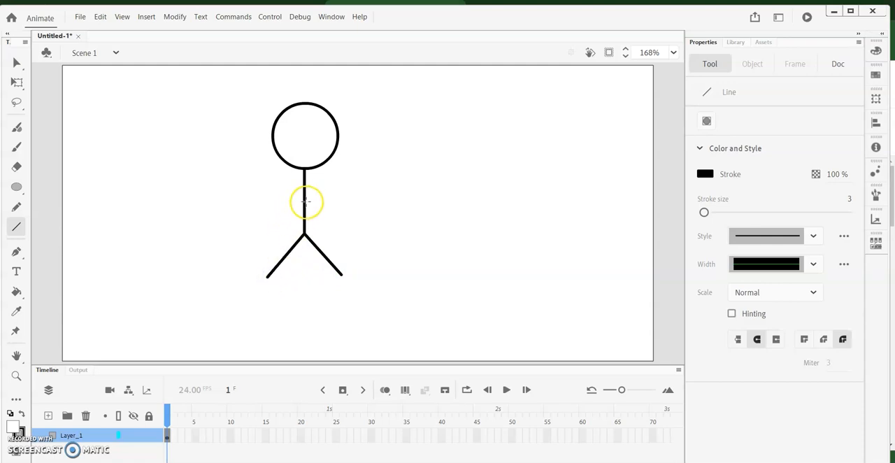
pyautogui.moveTo(304, 200)
pyautogui.mouseDown()
pyautogui.moveTo(355, 189)
pyautogui.moveTo(304, 201)
pyautogui.moveTo(271, 190)
pyautogui.mouseUp()
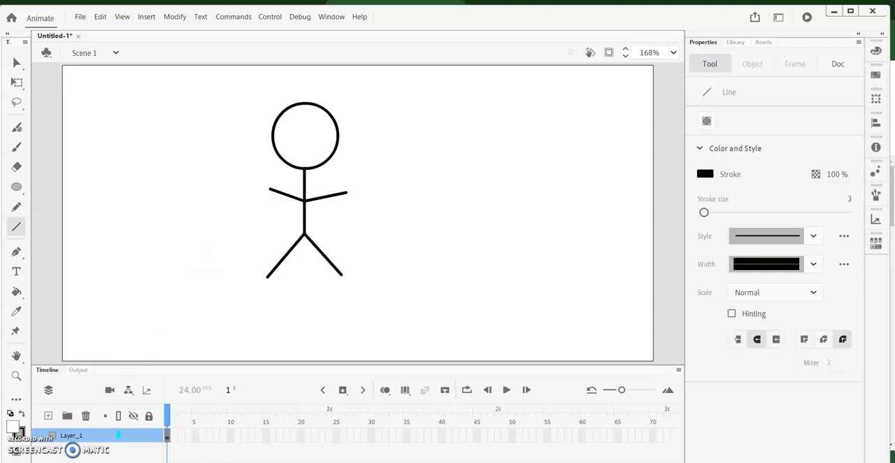
# Insert a keyframe at frame 2 of Layer_1
pyautogui.click(81, 437)
pyautogui.click(167, 436)
pyautogui.click(173, 439)
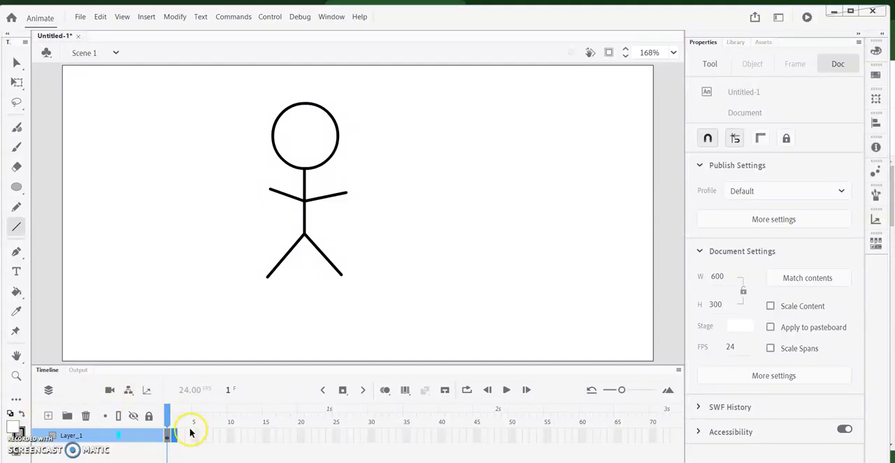
pyautogui.click(170, 436)
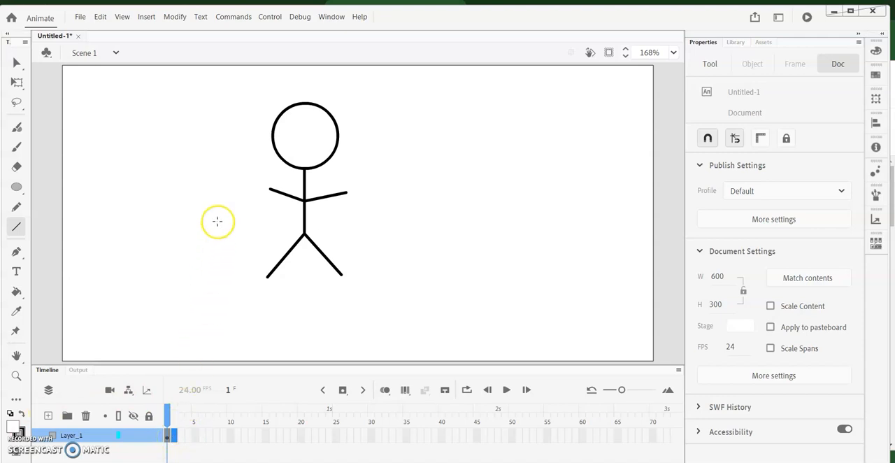
pyautogui.click(146, 18)
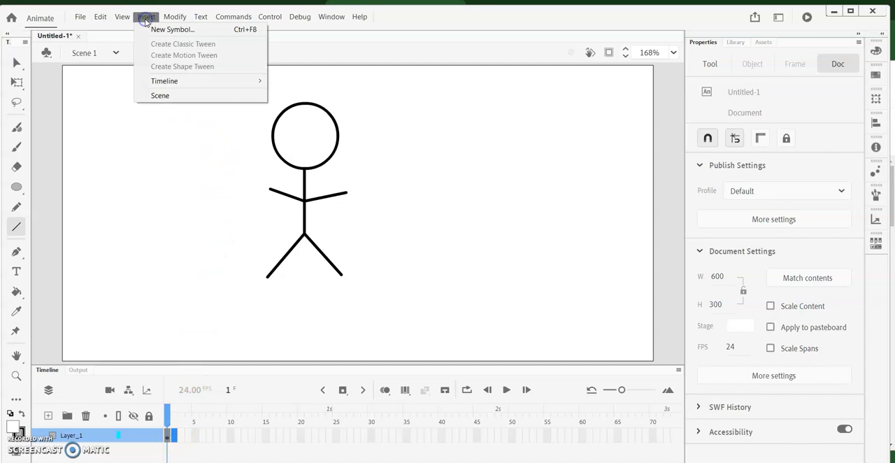
pyautogui.moveTo(192, 83)
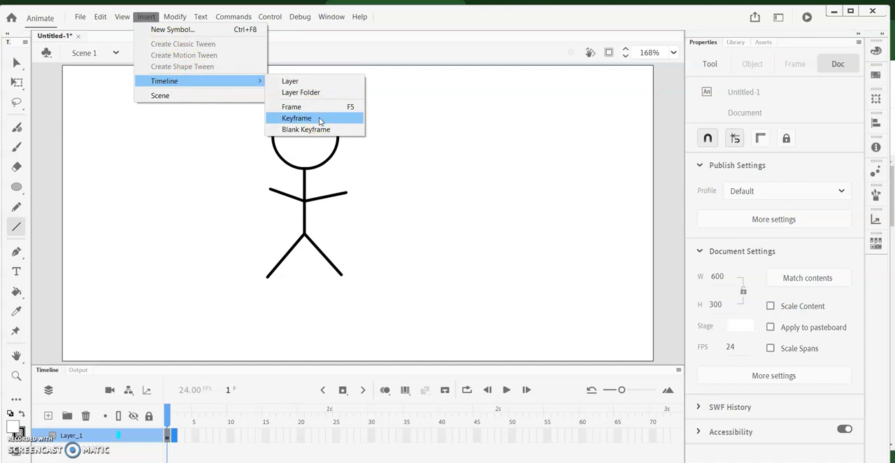
pyautogui.click(296, 118)
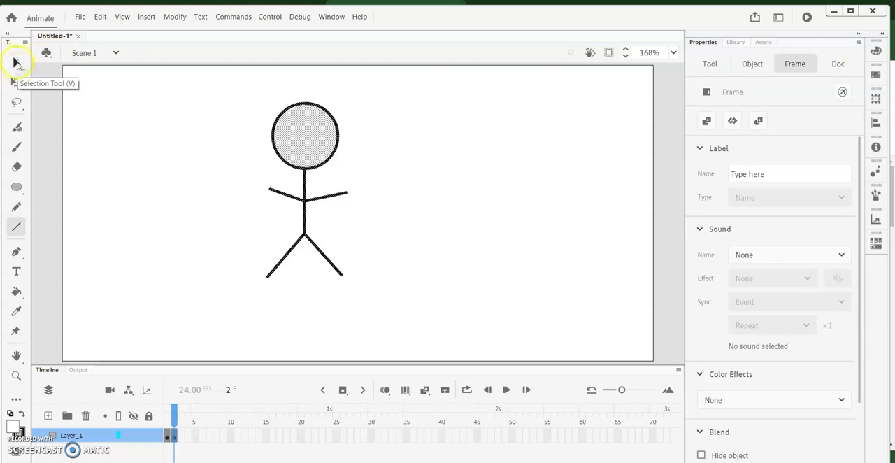
# Deselect the figure and stretch the end of its left-hand arm slightly outward and upward with the Selection tool
pyautogui.click(17, 63)
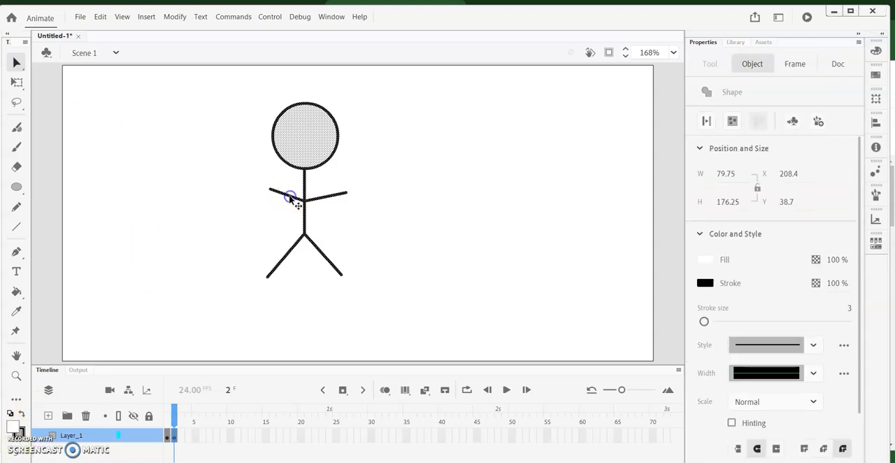
pyautogui.click(225, 217)
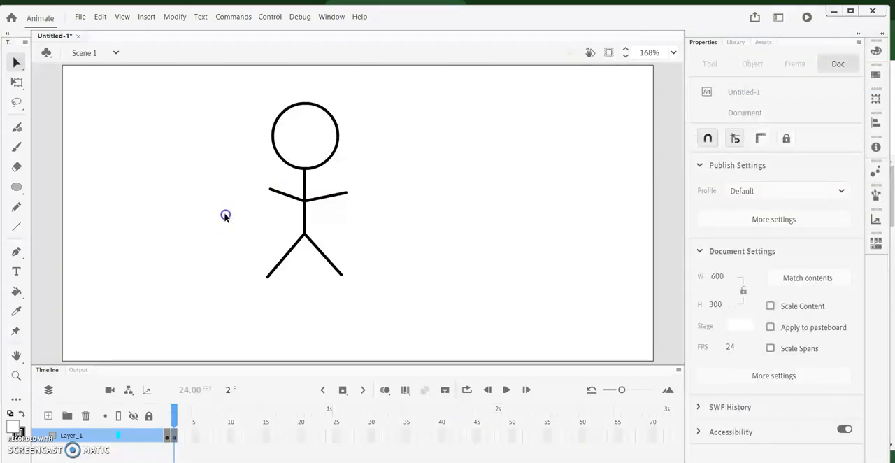
pyautogui.moveTo(279, 195); pyautogui.dragTo(260, 183)
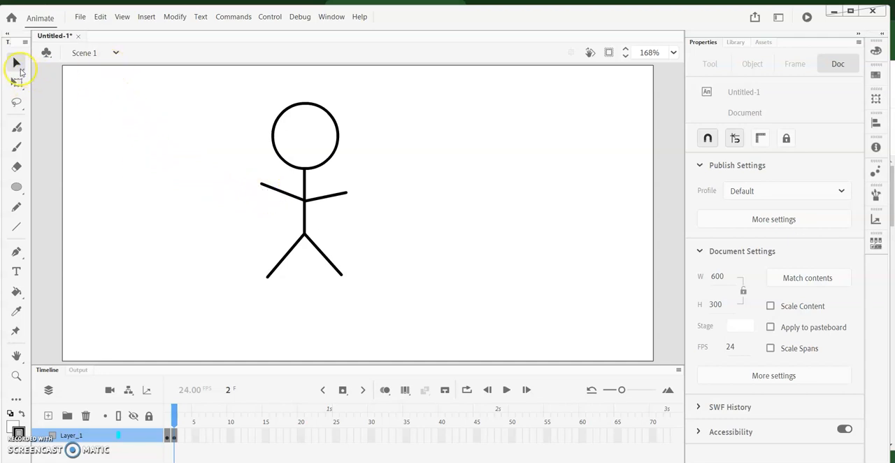
# Try moving the whole left-hand arm line slightly upward and undo the move
pyautogui.click(274, 189)
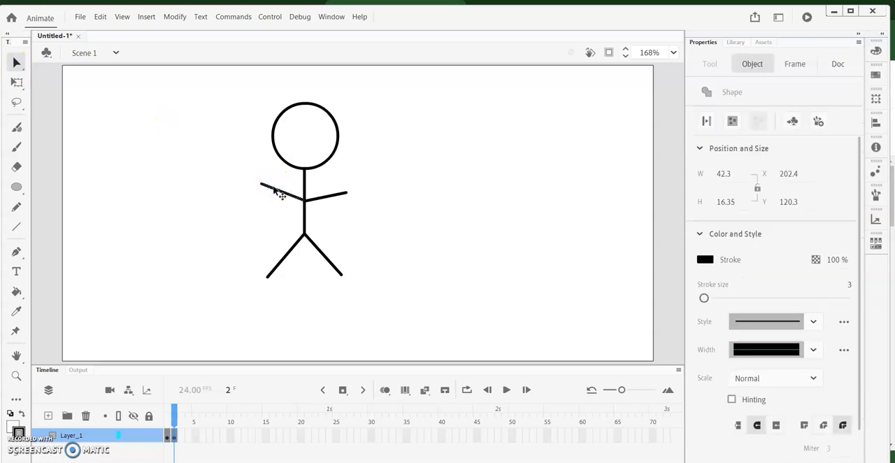
pyautogui.moveTo(275, 189)
pyautogui.mouseDown()
pyautogui.moveTo(262, 176)
pyautogui.moveTo(278, 180)
pyautogui.moveTo(278, 200)
pyautogui.moveTo(282, 186)
pyautogui.moveTo(271, 187)
pyautogui.mouseUp()
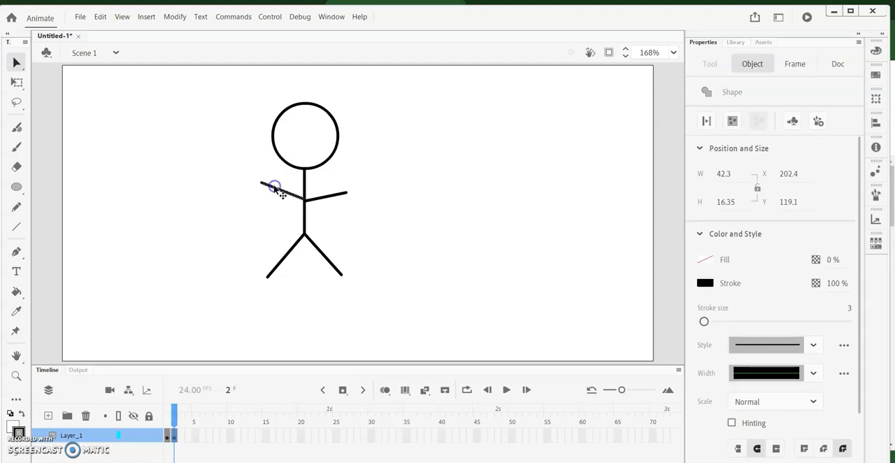
pyautogui.click(100, 17)
pyautogui.click(116, 30)
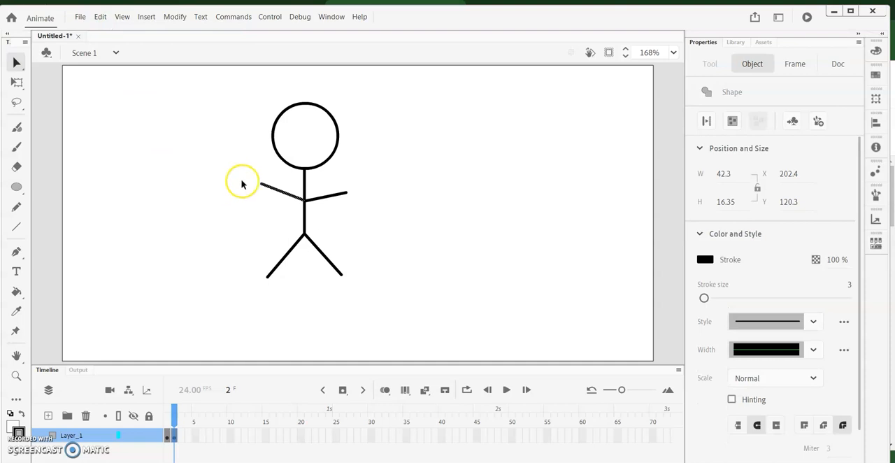
# Deselect the arm and raise its free end in frame 2, keeping it attached to the body
pyautogui.click(248, 214)
pyautogui.click(102, 96)
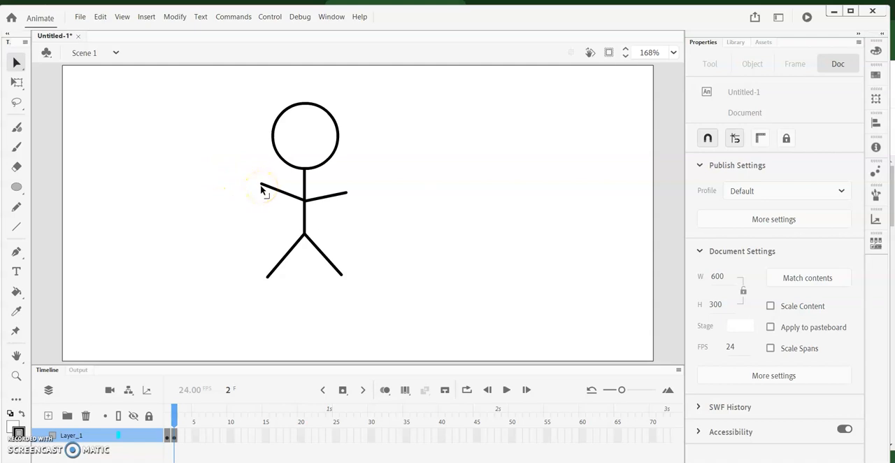
pyautogui.moveTo(261, 189); pyautogui.dragTo(271, 173)
# Insert a keyframe at frame 3 and raise the end of the left-hand arm further toward the head
pyautogui.click(182, 436)
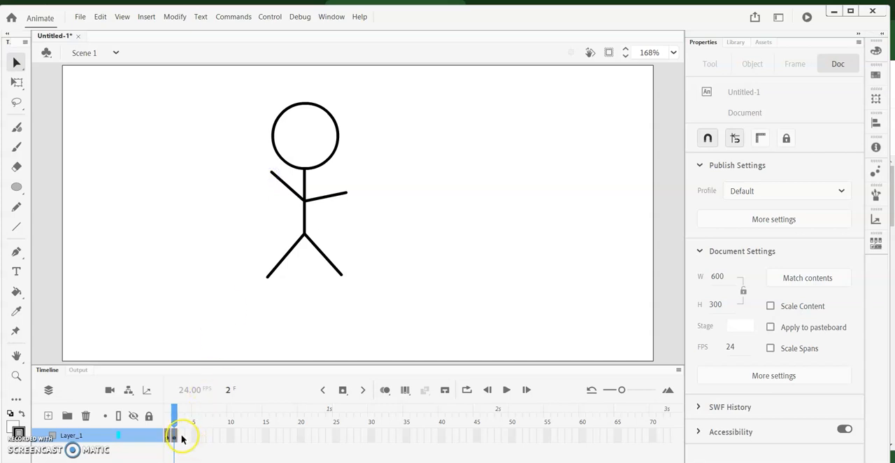
pyautogui.click(142, 19)
pyautogui.moveTo(192, 82)
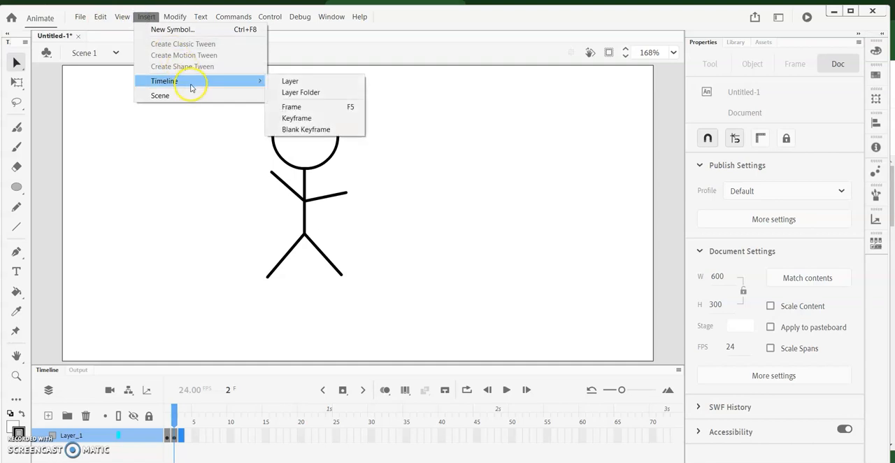
pyautogui.click(320, 118)
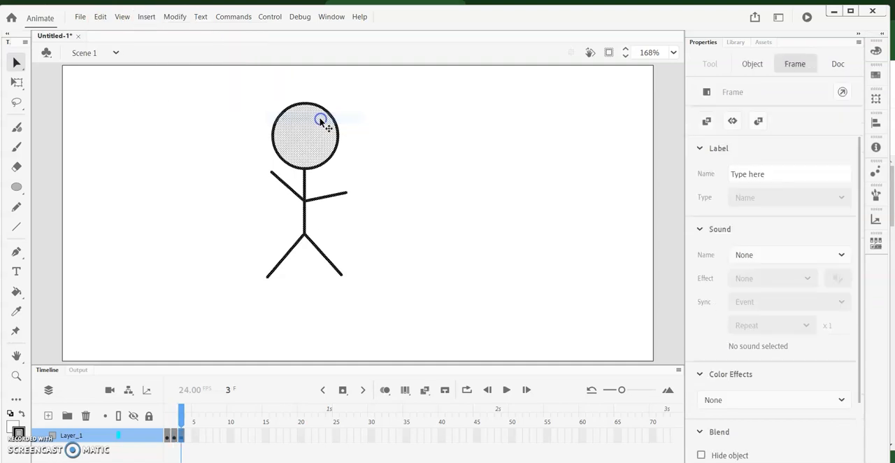
pyautogui.click(252, 185)
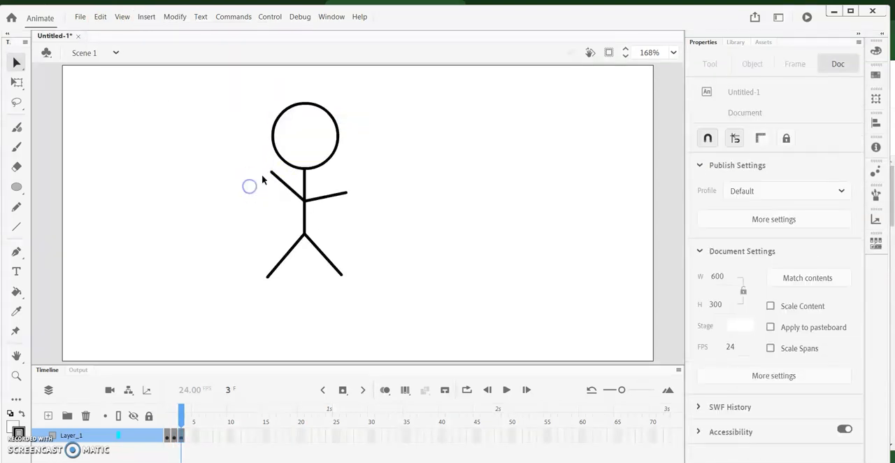
pyautogui.moveTo(271, 175); pyautogui.dragTo(278, 167)
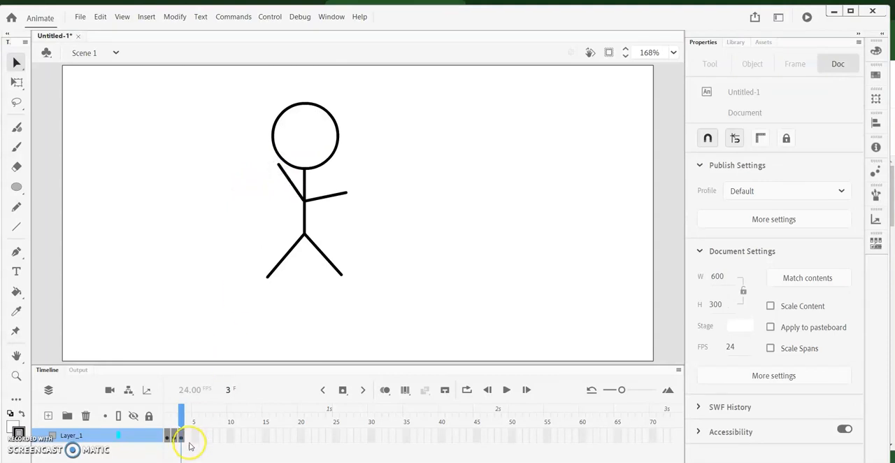
# Try inserting a blank keyframe at frame 4 and undo the insertion
pyautogui.click(188, 440)
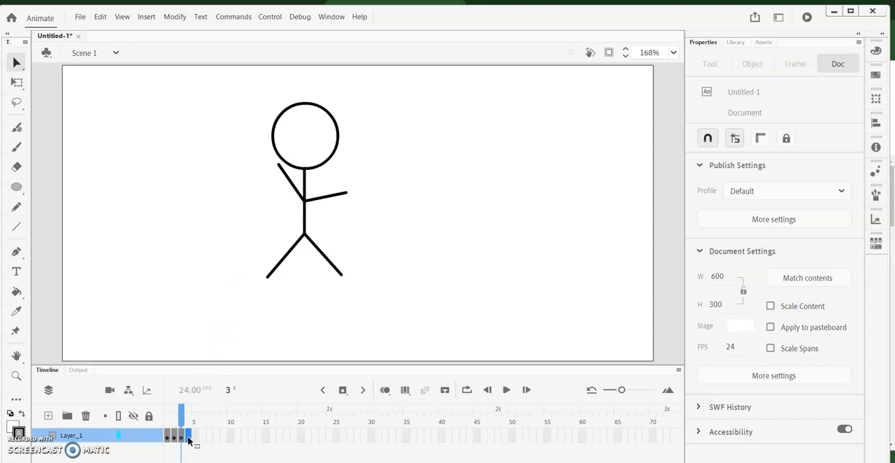
pyautogui.click(147, 18)
pyautogui.moveTo(180, 80)
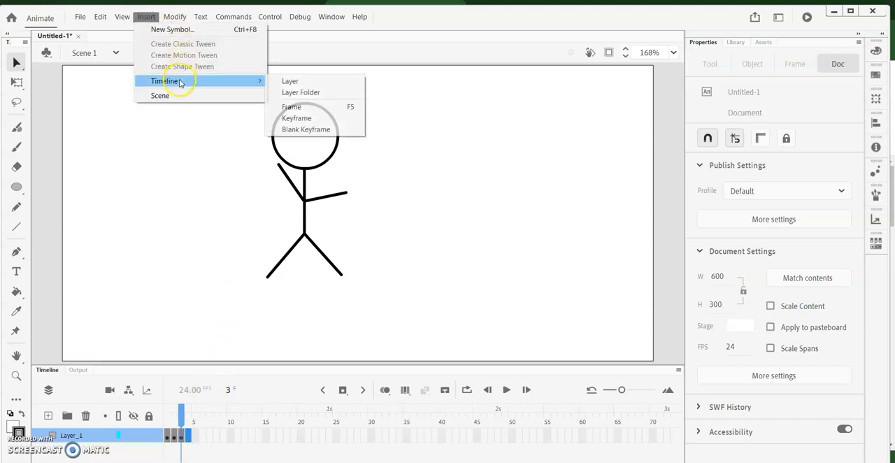
pyautogui.click(318, 128)
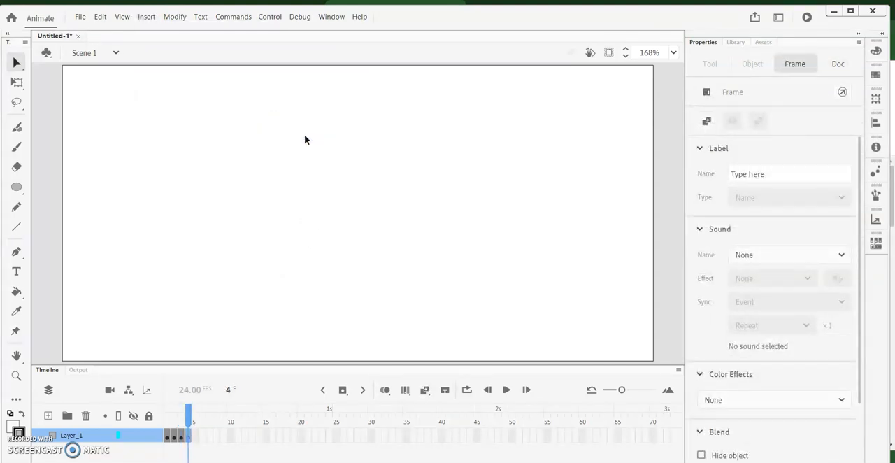
pyautogui.click(100, 17)
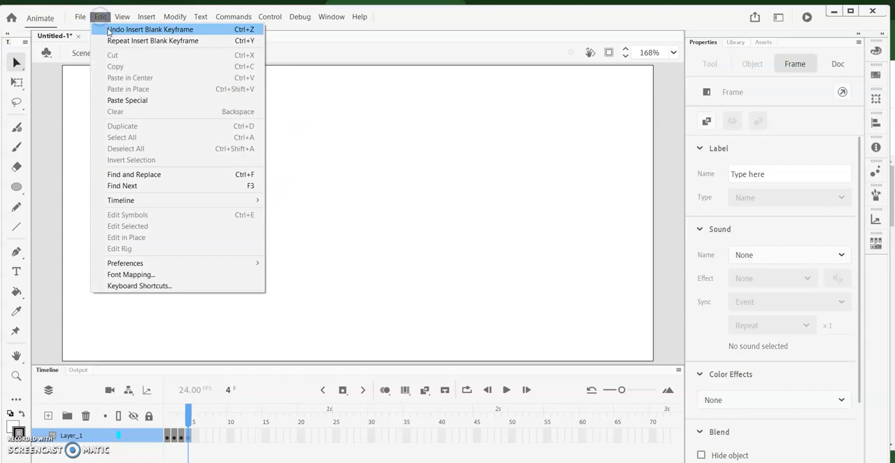
pyautogui.click(109, 30)
pyautogui.click(182, 413)
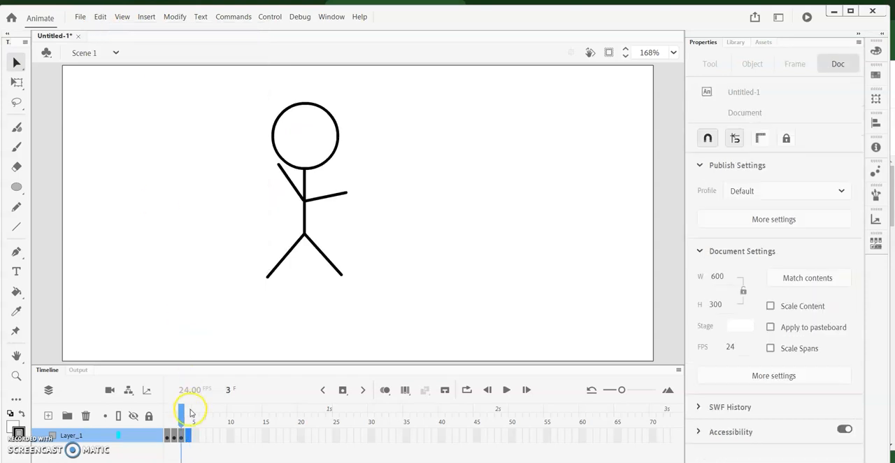
# Insert a keyframe at frame 4, deselect the figure and lower the end of the left-hand arm away from the head
pyautogui.click(140, 19)
pyautogui.moveTo(190, 82)
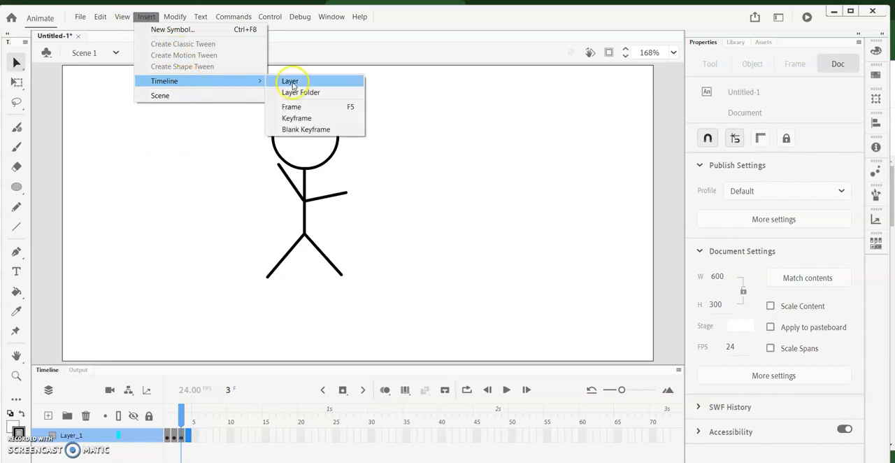
pyautogui.click(308, 117)
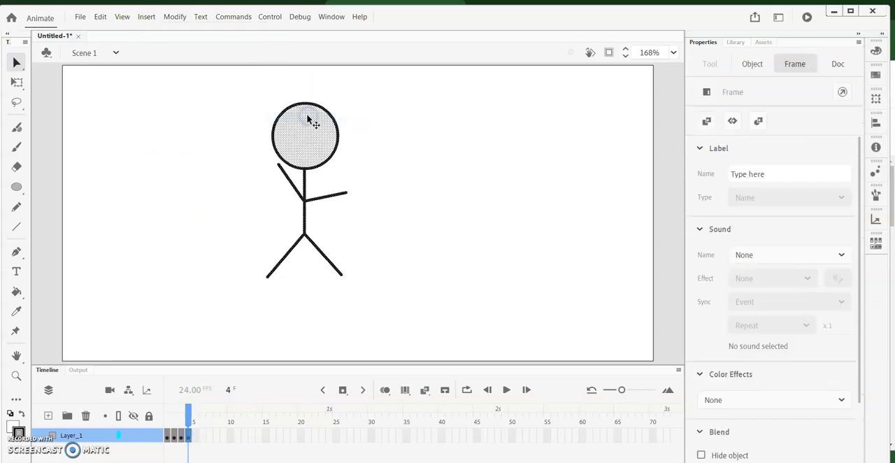
pyautogui.click(237, 215)
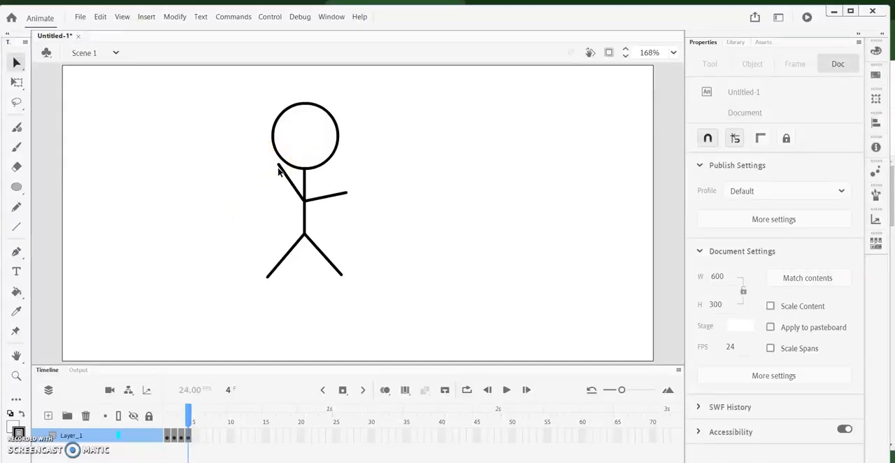
pyautogui.moveTo(279, 166); pyautogui.dragTo(270, 182)
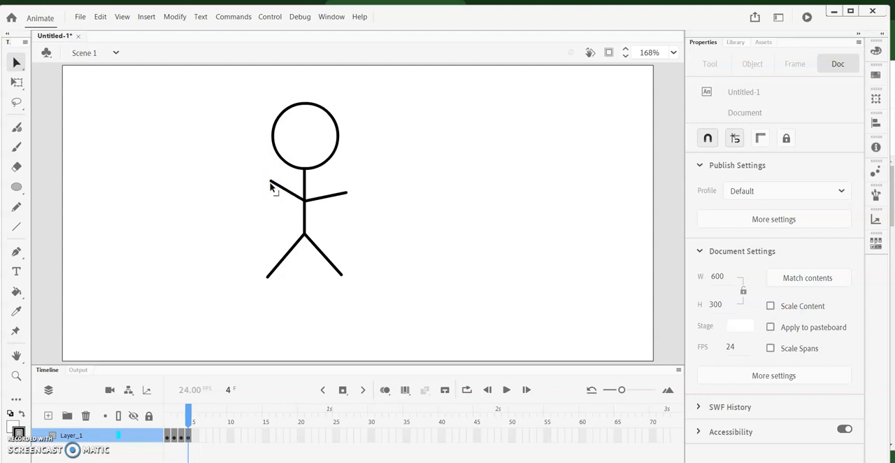
# Insert a keyframe at frame 5 and lower the left-hand arm's end slightly, keeping it just above shoulder level
pyautogui.click(197, 435)
pyautogui.click(146, 16)
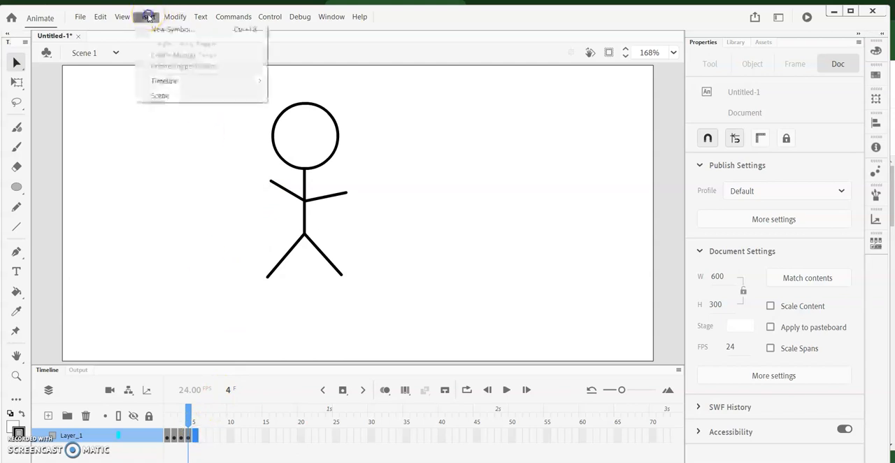
pyautogui.moveTo(250, 81)
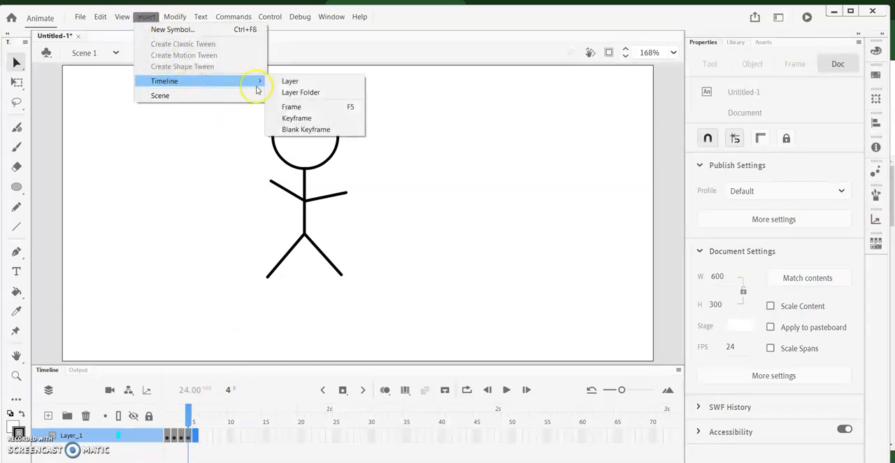
pyautogui.click(303, 120)
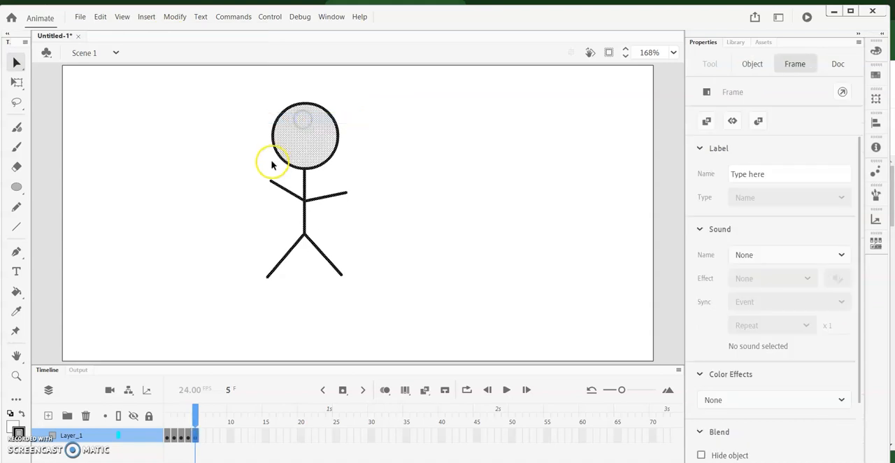
pyautogui.click(243, 172)
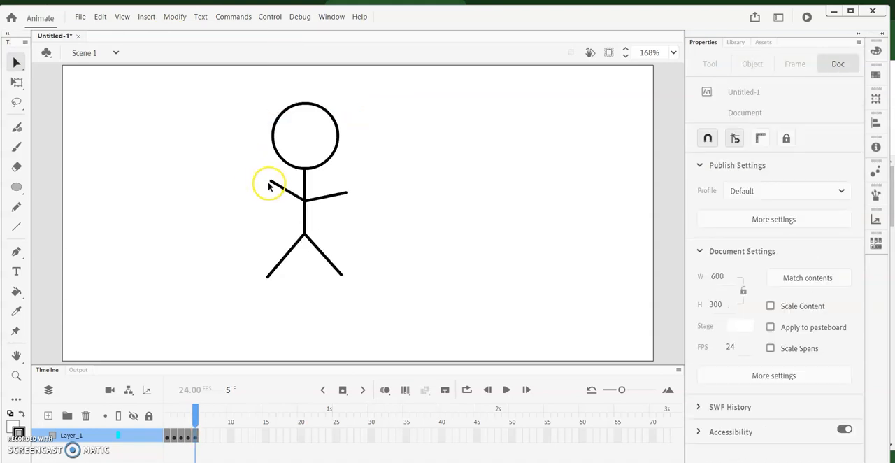
pyautogui.moveTo(271, 186)
pyautogui.mouseDown()
pyautogui.moveTo(271, 201)
pyautogui.moveTo(268, 192)
pyautogui.mouseUp()
# Insert a keyframe at frame 6 and lower the end of the left-hand arm to just below shoulder level
pyautogui.click(202, 434)
pyautogui.click(144, 19)
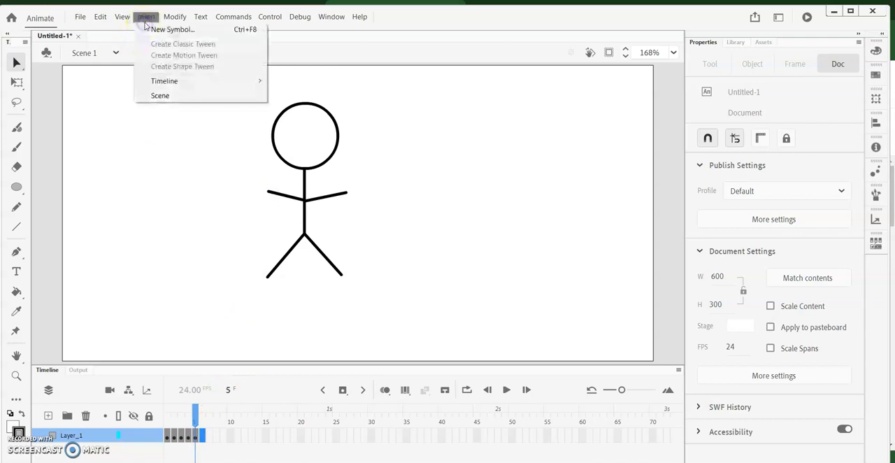
pyautogui.moveTo(175, 81)
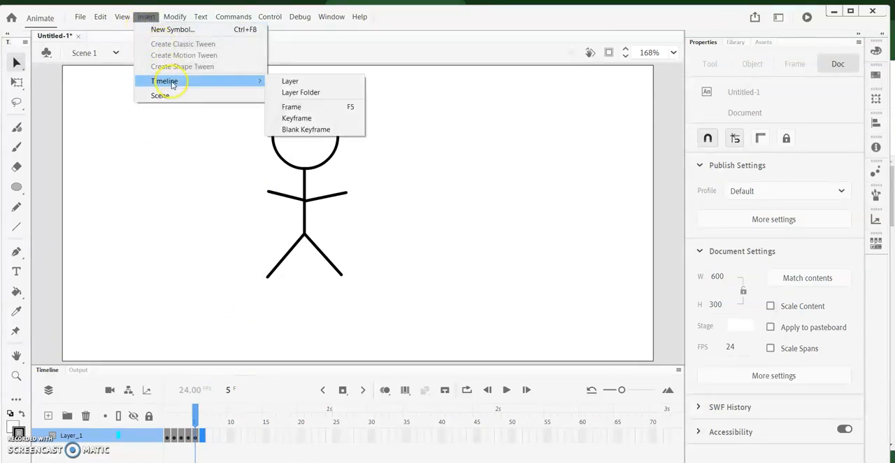
pyautogui.click(310, 119)
pyautogui.click(267, 206)
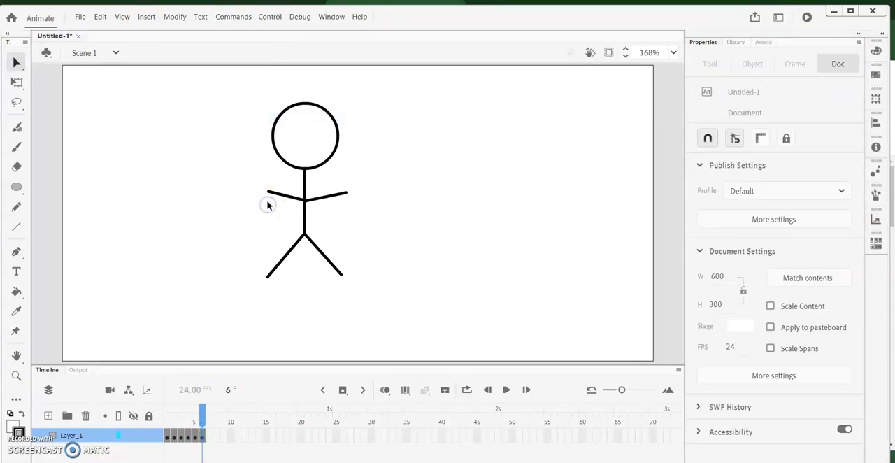
pyautogui.moveTo(269, 196); pyautogui.dragTo(271, 216)
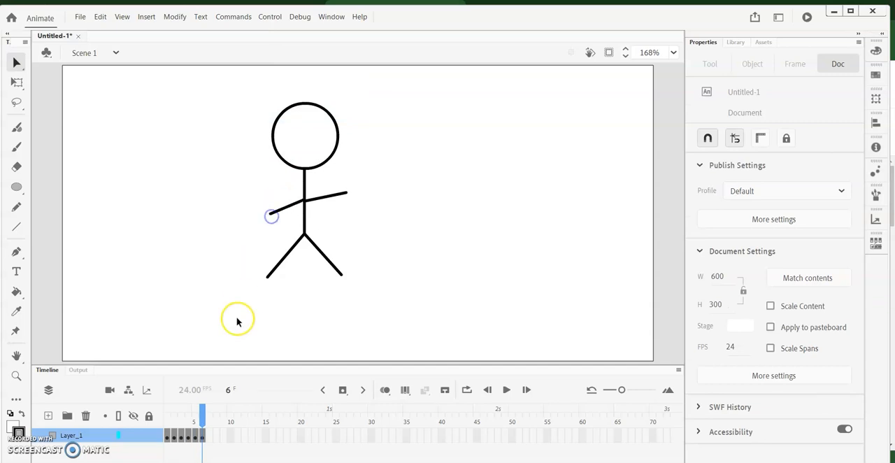
# Insert a keyframe at frame 7 and angle the left-hand arm further down toward the hip
pyautogui.click(209, 434)
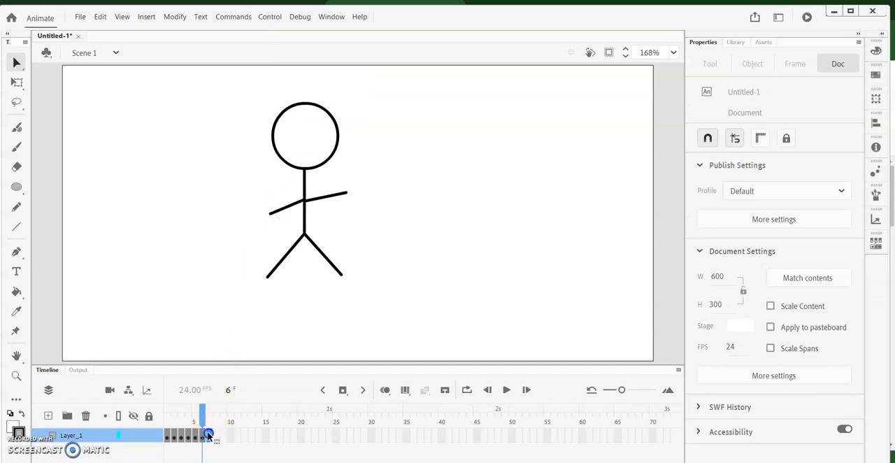
pyautogui.click(146, 16)
pyautogui.moveTo(178, 82)
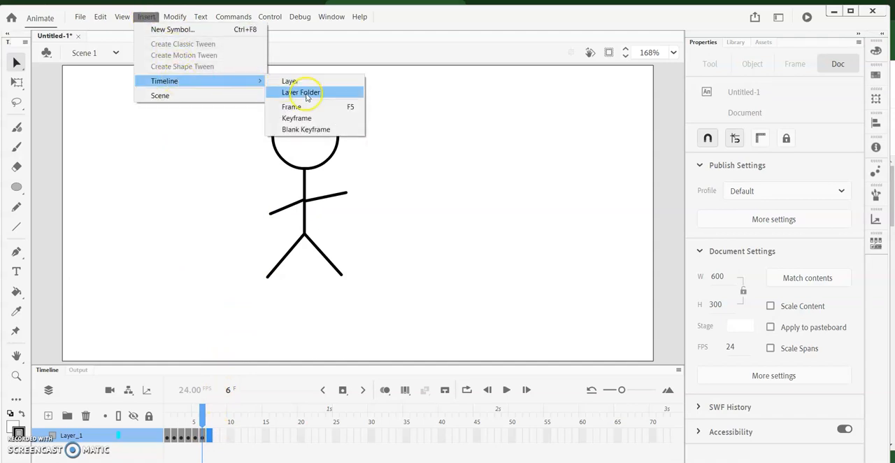
pyautogui.click(299, 117)
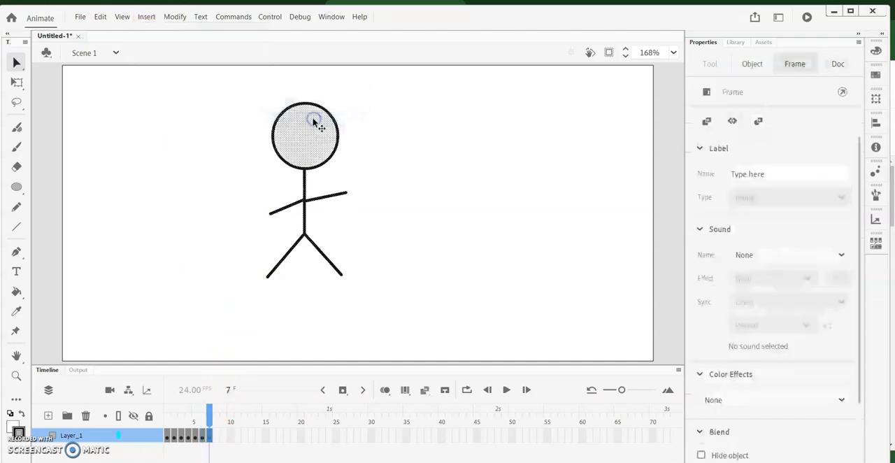
pyautogui.click(261, 230)
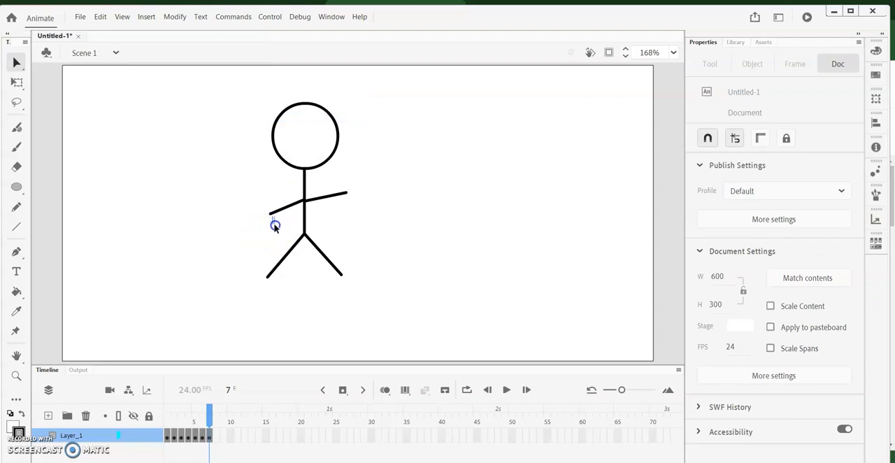
pyautogui.moveTo(271, 215); pyautogui.dragTo(273, 229)
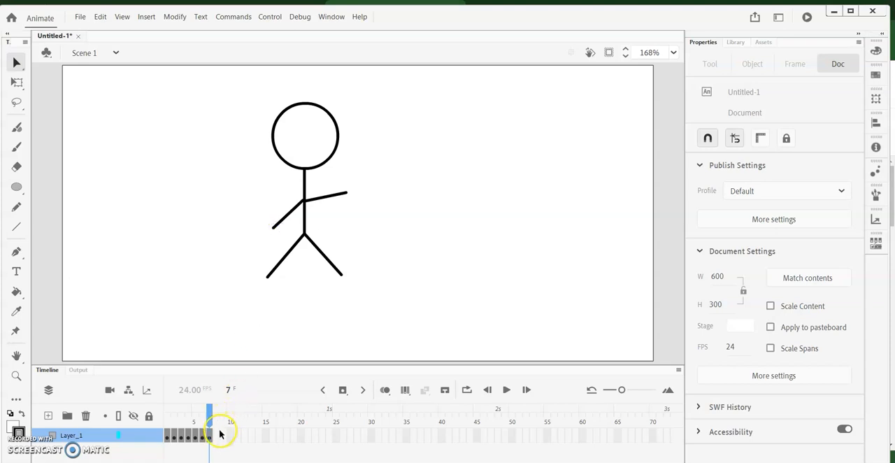
# Insert a keyframe at frame 8 and raise the left-hand arm's end back to slightly below shoulder level
pyautogui.click(146, 16)
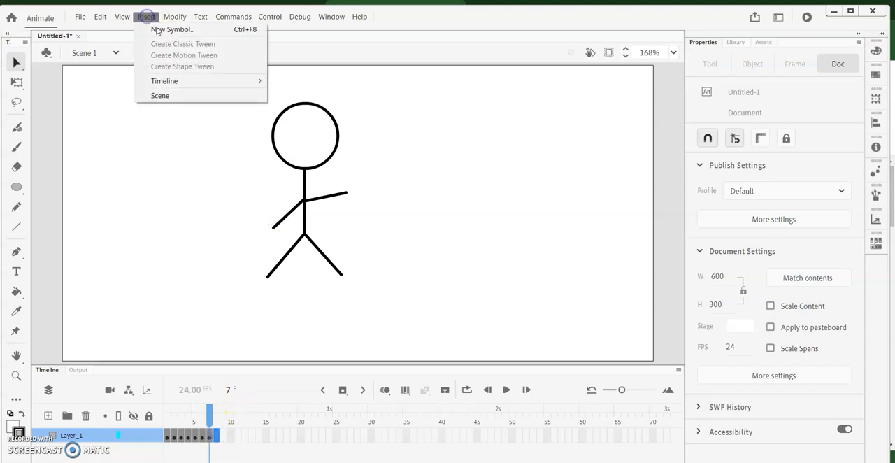
pyautogui.moveTo(170, 87)
pyautogui.click(327, 118)
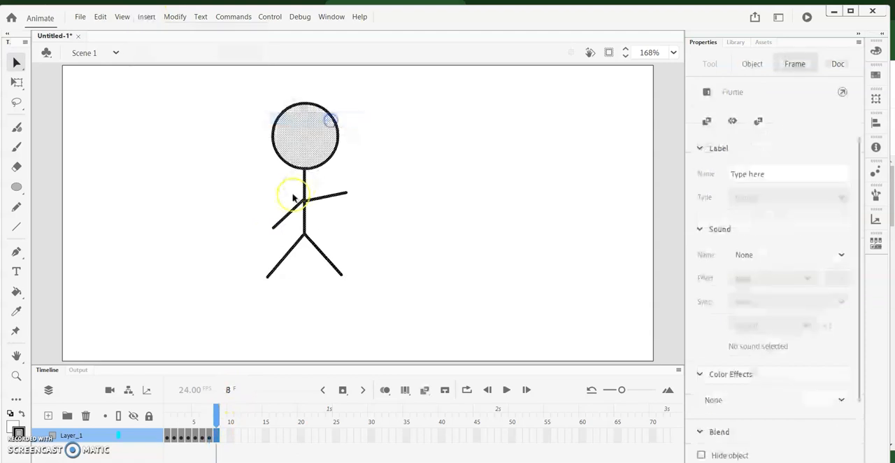
pyautogui.click(270, 232)
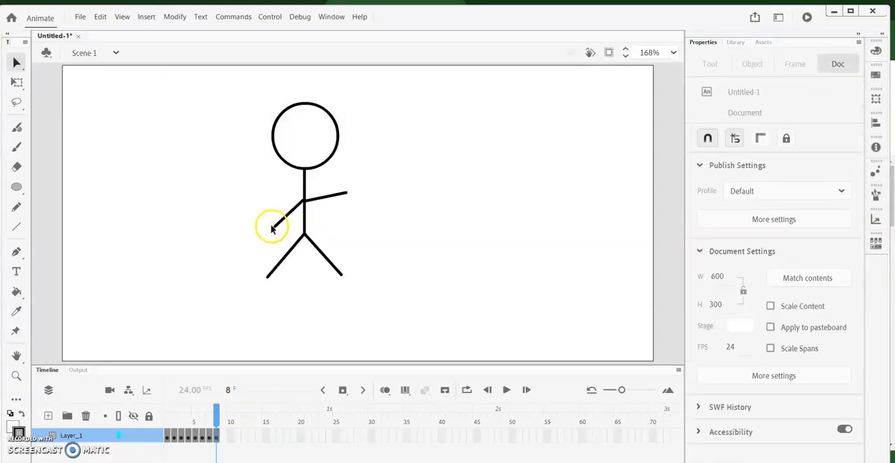
pyautogui.moveTo(273, 229); pyautogui.dragTo(265, 212)
# Insert a keyframe at frame 9 and raise the left-hand arm's end slightly above shoulder level
pyautogui.click(224, 436)
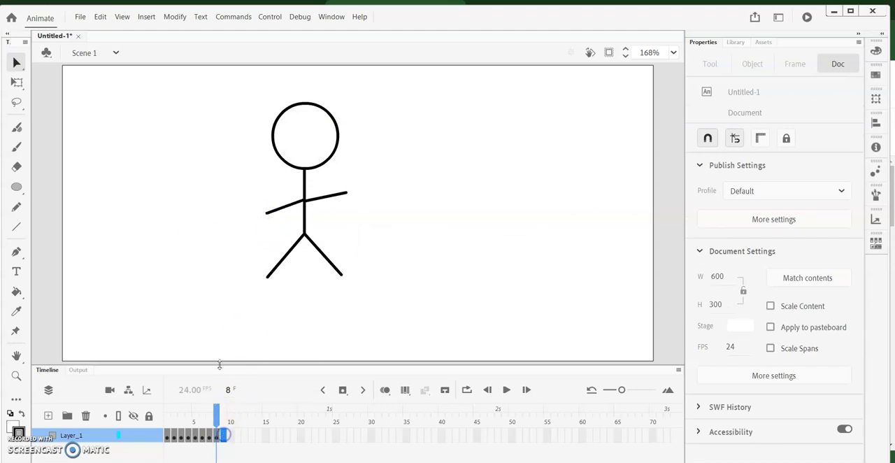
pyautogui.click(146, 17)
pyautogui.moveTo(177, 82)
pyautogui.click(302, 117)
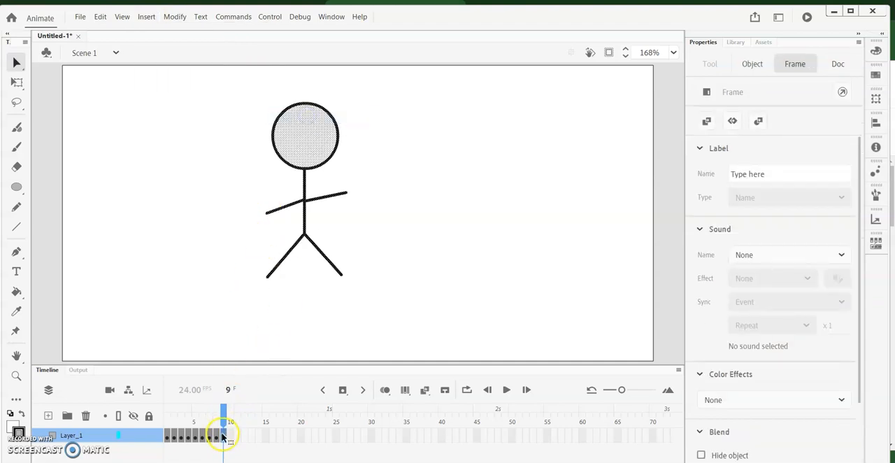
pyautogui.click(233, 281)
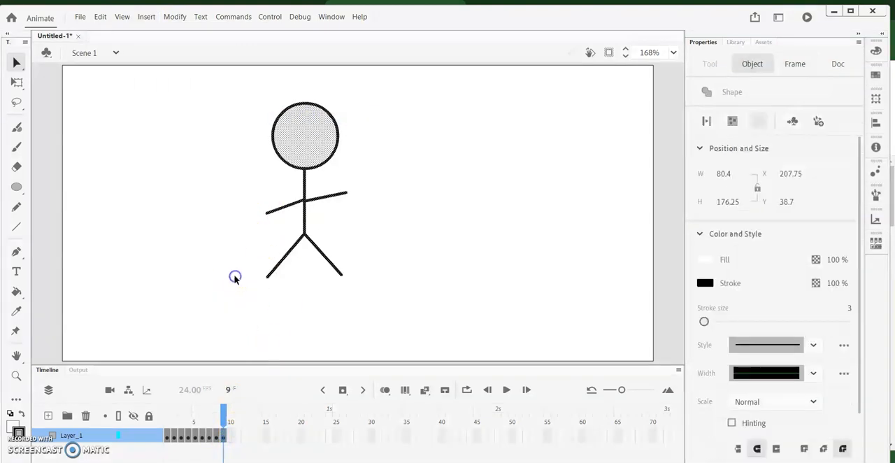
pyautogui.moveTo(266, 211); pyautogui.dragTo(264, 189)
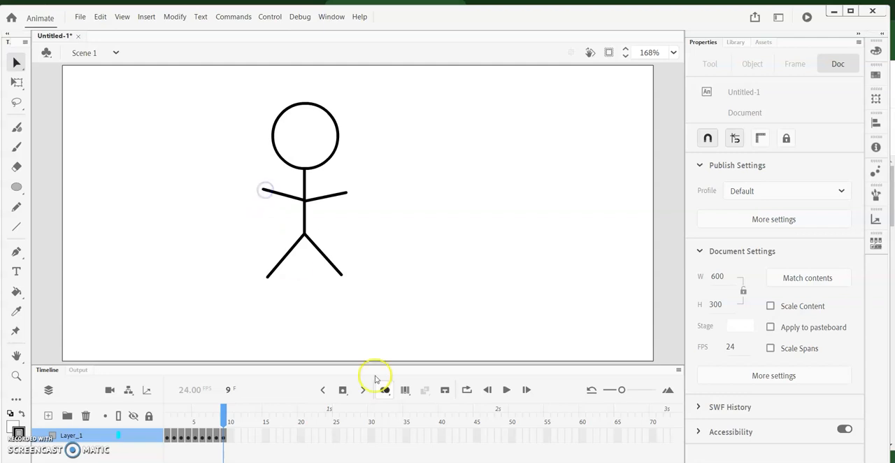
# Play the arm-waving animation in the timeline to preview the motion
pyautogui.click(507, 390)
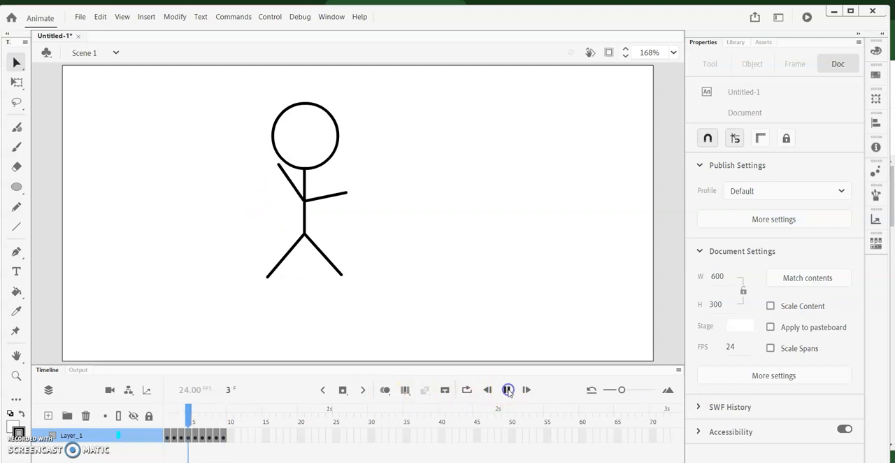
pyautogui.click(507, 390)
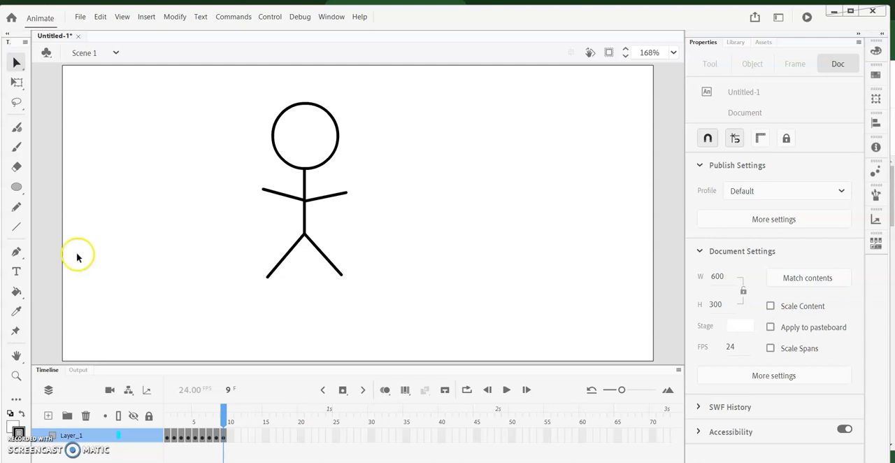
# Insert a keyframe at frame 10 and push the head circle's right-hand anchor point slightly inward with the Subselection tool
pyautogui.click(146, 17)
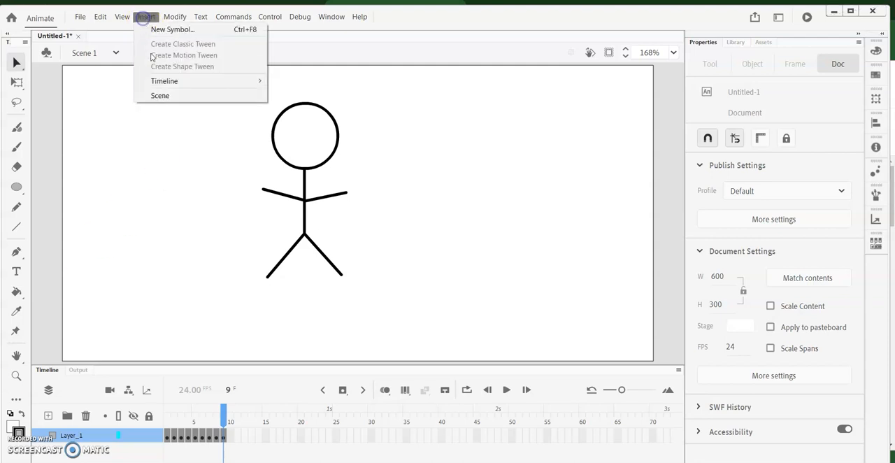
pyautogui.moveTo(168, 85)
pyautogui.click(318, 118)
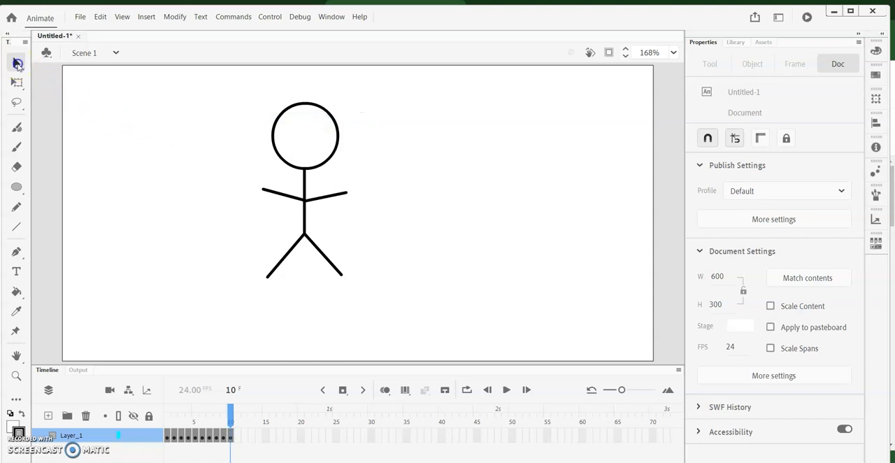
pyautogui.click(18, 64)
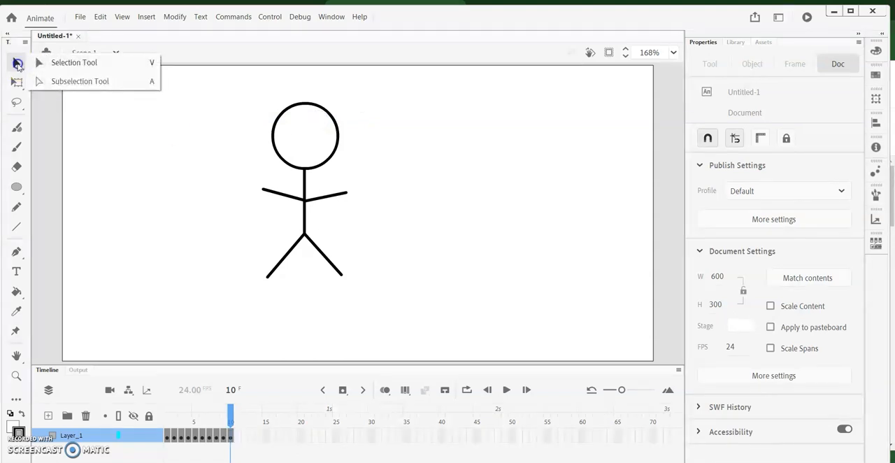
pyautogui.click(58, 81)
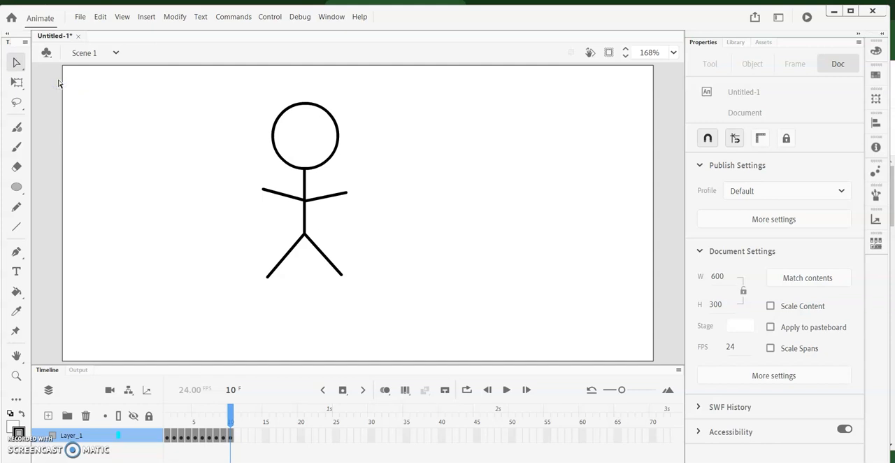
pyautogui.click(302, 107)
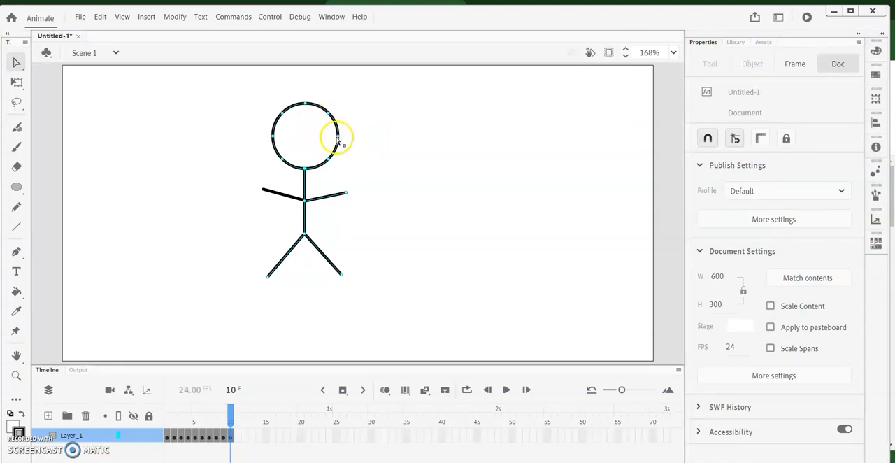
pyautogui.moveTo(339, 138); pyautogui.dragTo(329, 137)
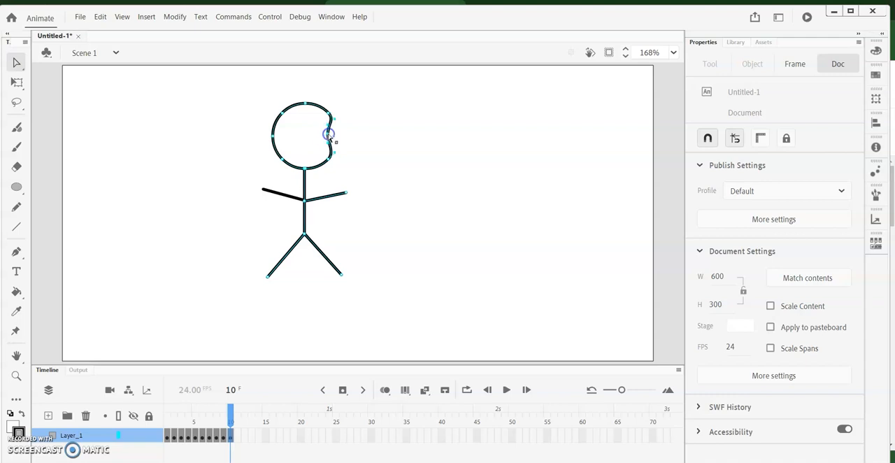
# Insert a keyframe at frame 11 and move the head's indented anchor point further inward to deepen the mouth
pyautogui.click(238, 437)
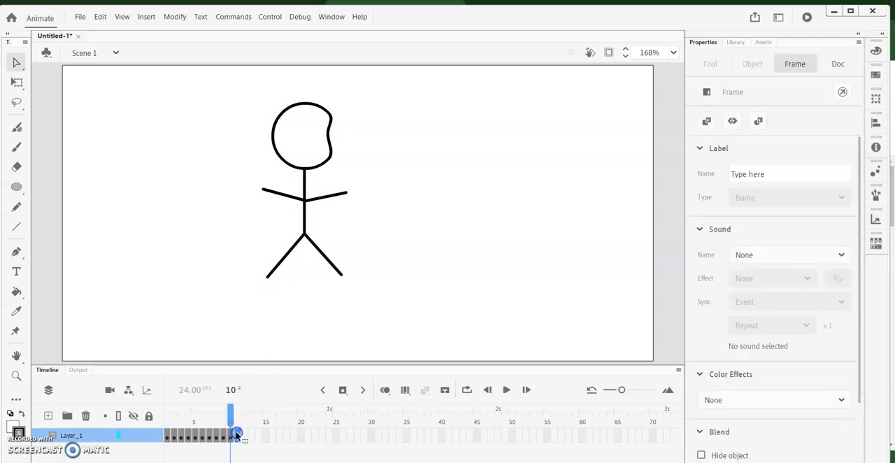
pyautogui.click(146, 16)
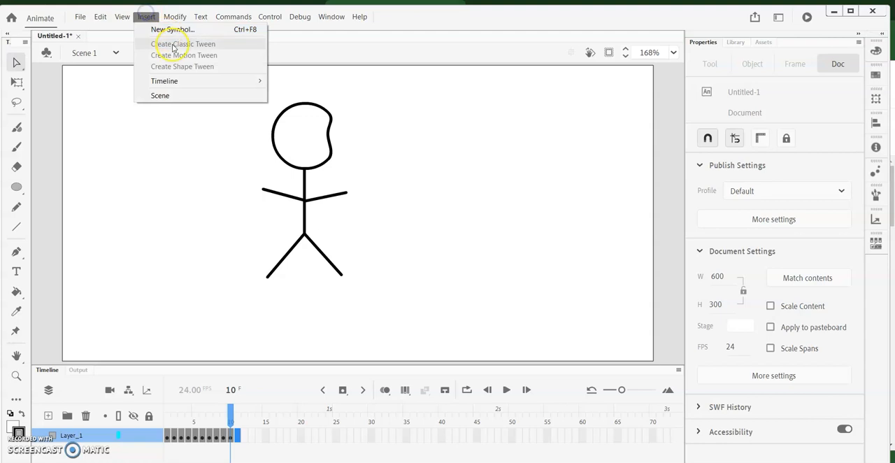
pyautogui.moveTo(233, 84)
pyautogui.click(354, 118)
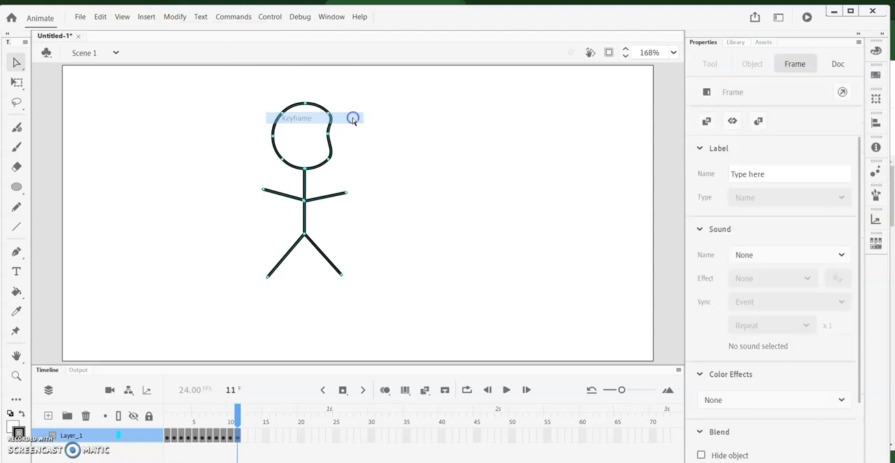
pyautogui.moveTo(328, 134); pyautogui.dragTo(319, 136)
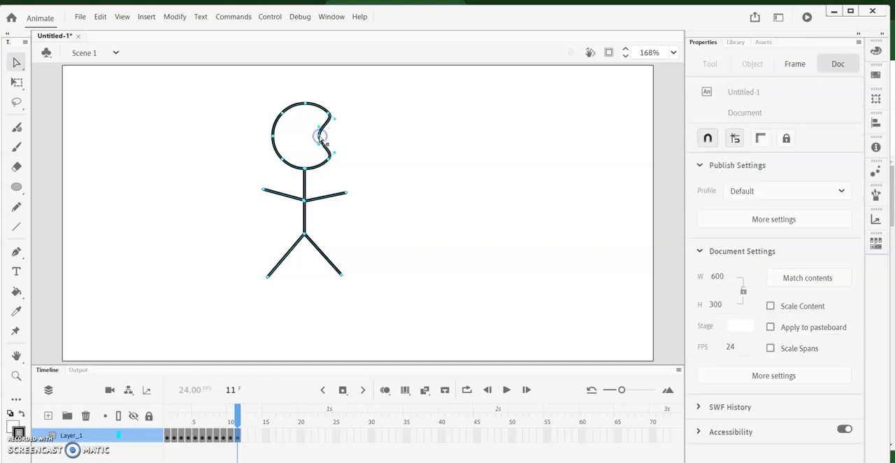
# Insert a keyframe at frame 12 and pull the mouth's anchor point in close to the center of the head
pyautogui.click(147, 17)
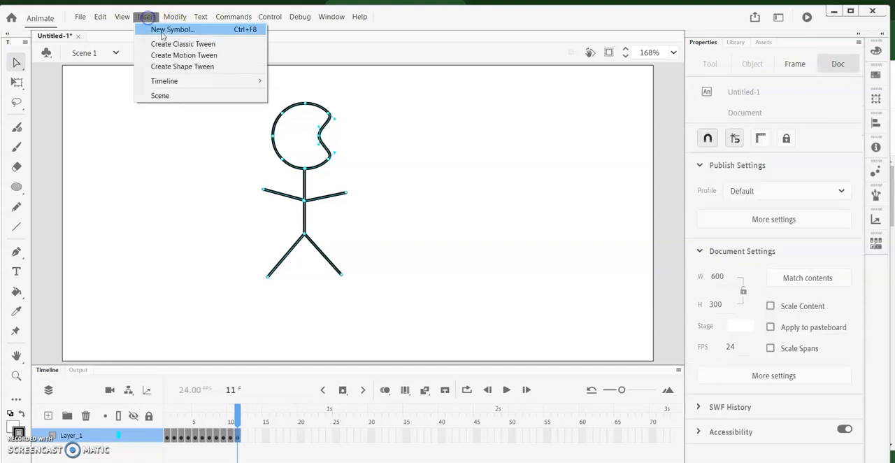
pyautogui.moveTo(192, 83)
pyautogui.click(334, 123)
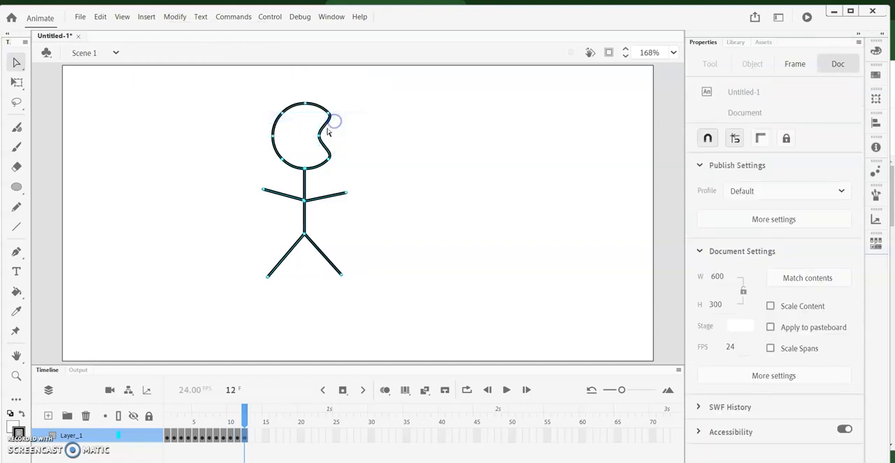
pyautogui.moveTo(319, 137); pyautogui.dragTo(307, 138)
# Deselect the figure and play the animation in the timeline to preview the opening mouth
pyautogui.click(506, 326)
pyautogui.click(508, 389)
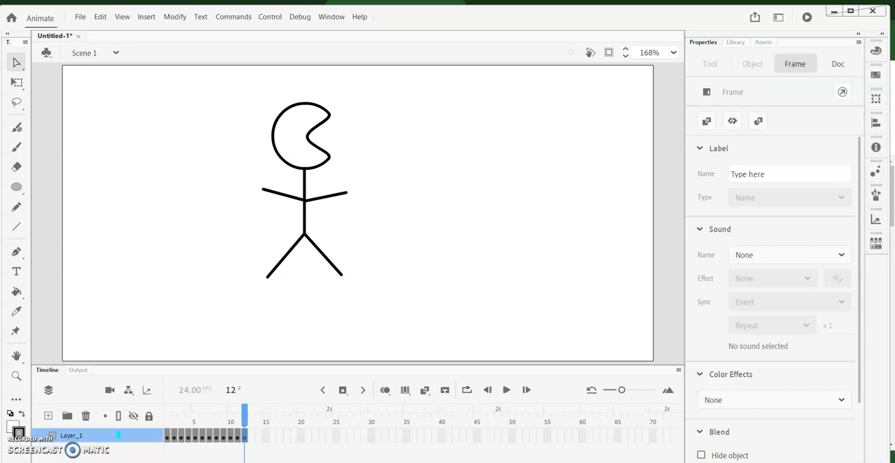
# Save the document as "anintion 2" in the Animation folder under Documents
pyautogui.click(80, 17)
pyautogui.click(114, 119)
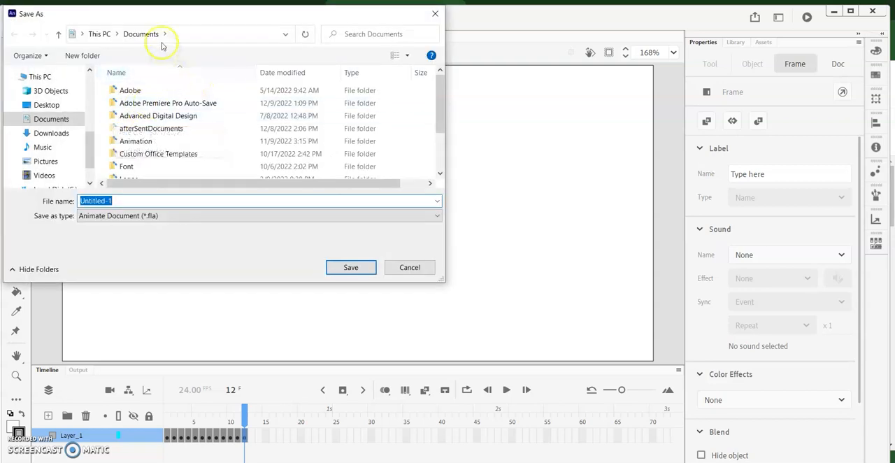
pyautogui.doubleClick(130, 142)
pyautogui.click(122, 201)
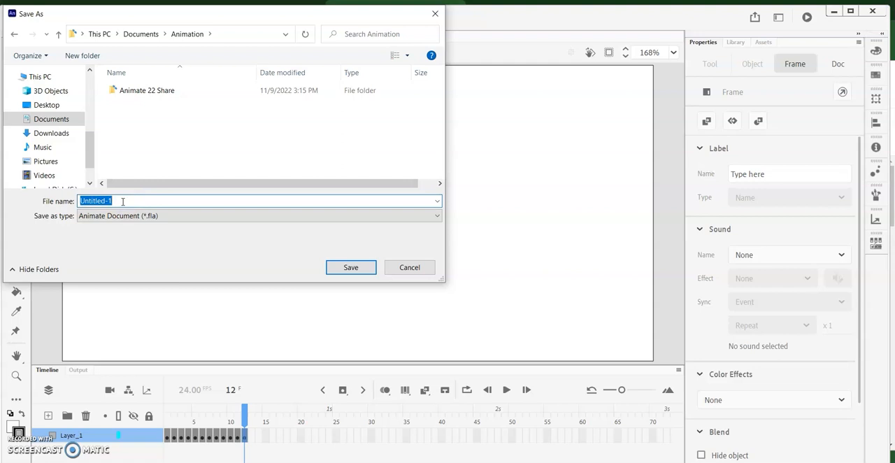
pyautogui.write('anintion 2')
pyautogui.click(351, 267)
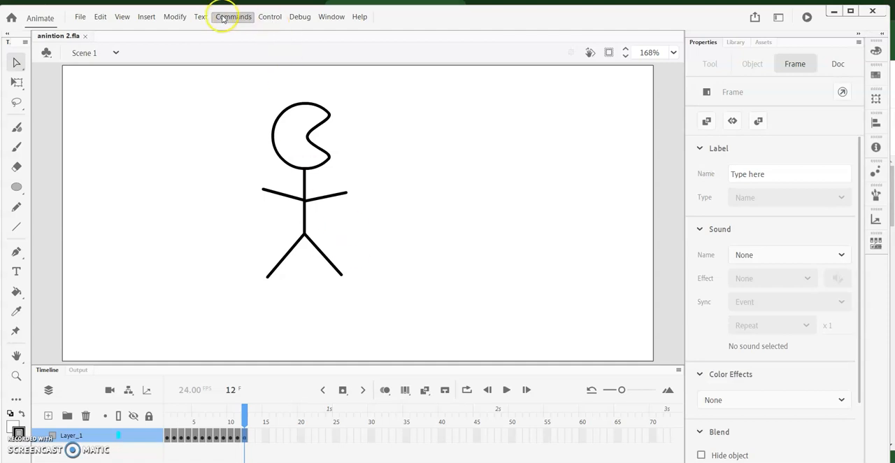
# Test the movie in a preview window to watch how the animation plays, then close the preview
pyautogui.click(271, 20)
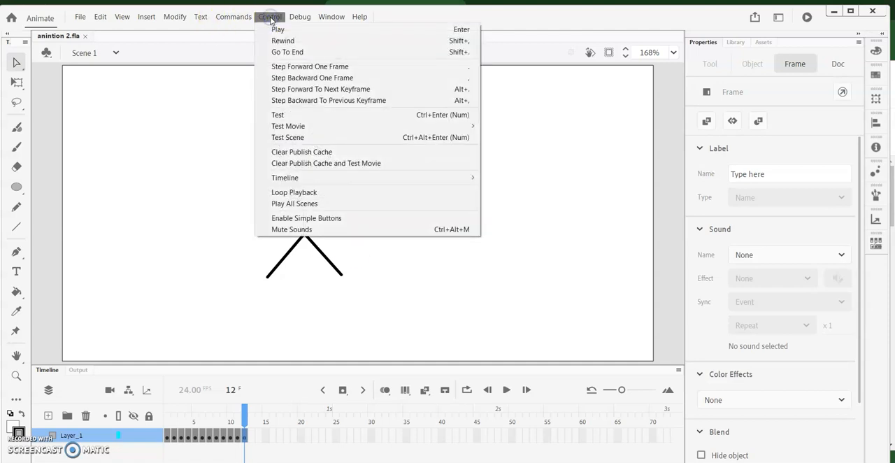
pyautogui.click(277, 115)
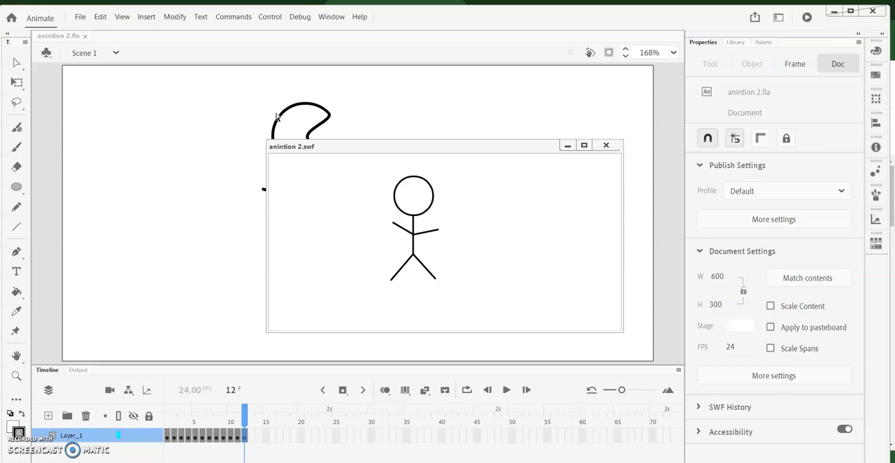
pyautogui.click(606, 145)
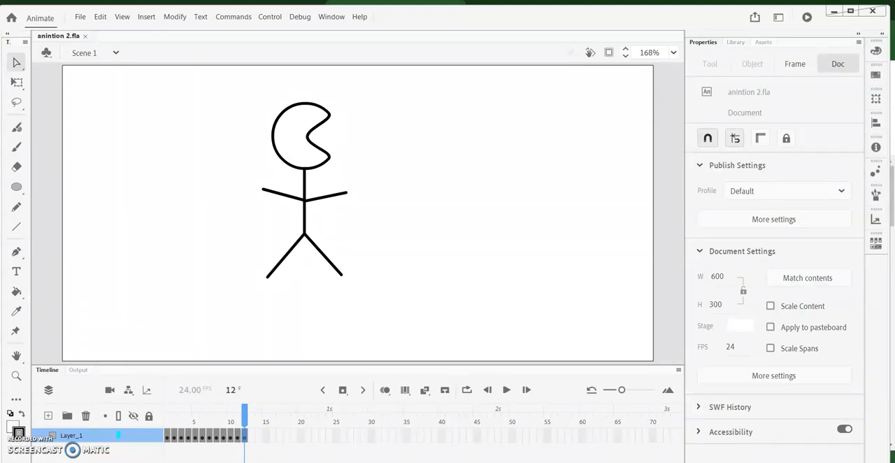
# Add the ActionScript Timeline Navigation snippet "Stop at this Frame" to frame 1 and close the Actions and Code Snippets windows
pyautogui.click(167, 439)
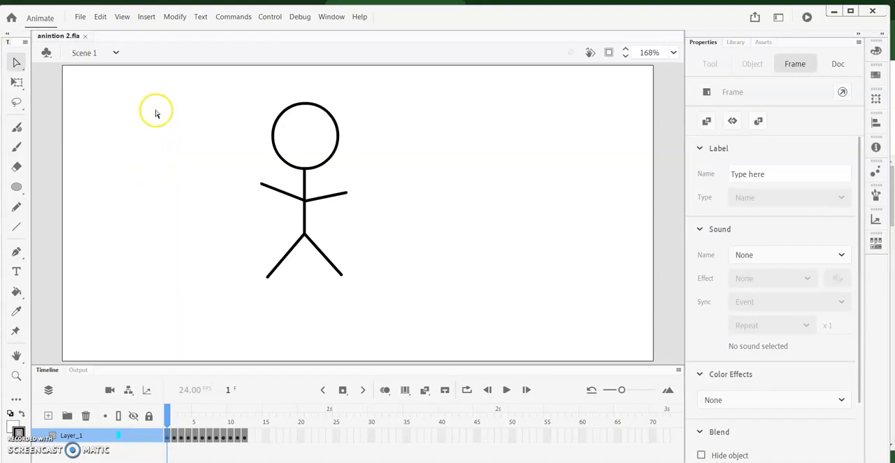
pyautogui.click(327, 17)
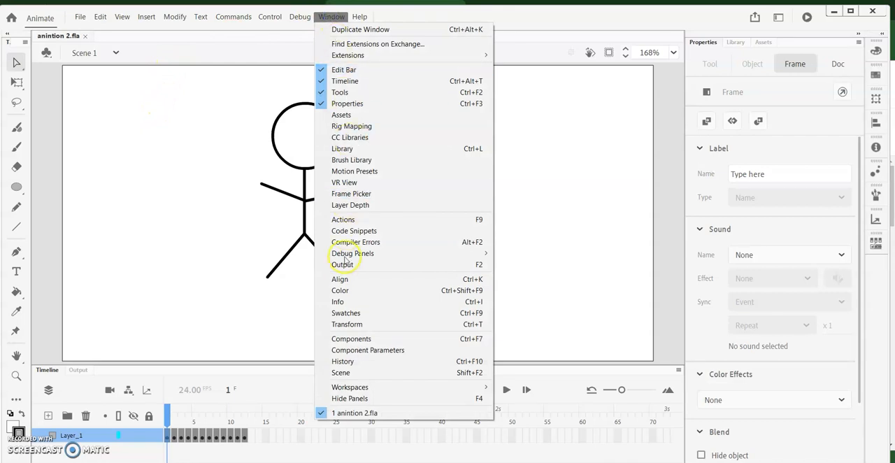
pyautogui.click(340, 290)
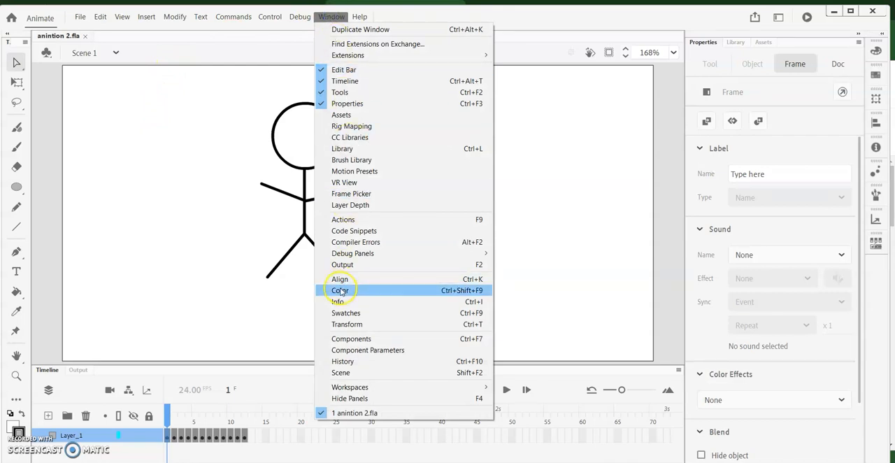
pyautogui.click(367, 231)
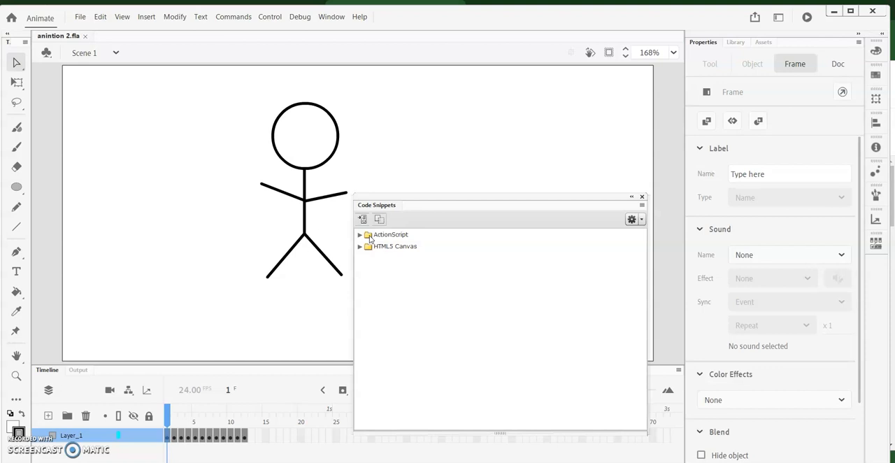
pyautogui.click(360, 235)
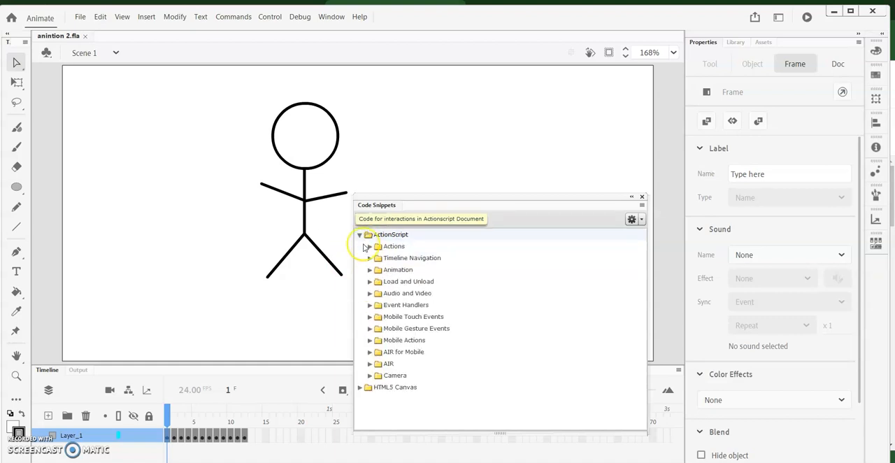
pyautogui.click(370, 258)
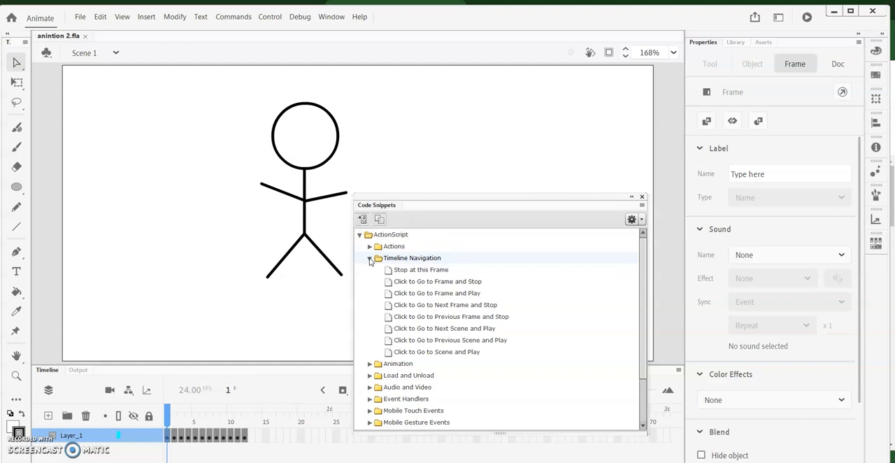
pyautogui.click(427, 272)
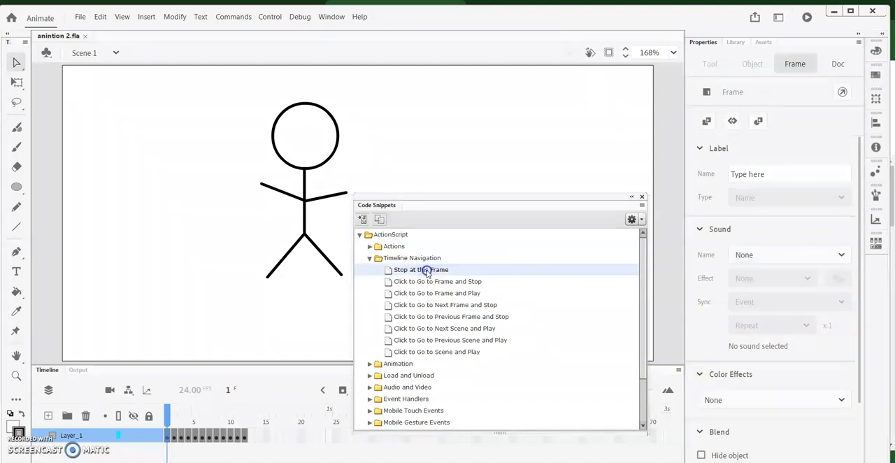
pyautogui.doubleClick(427, 272)
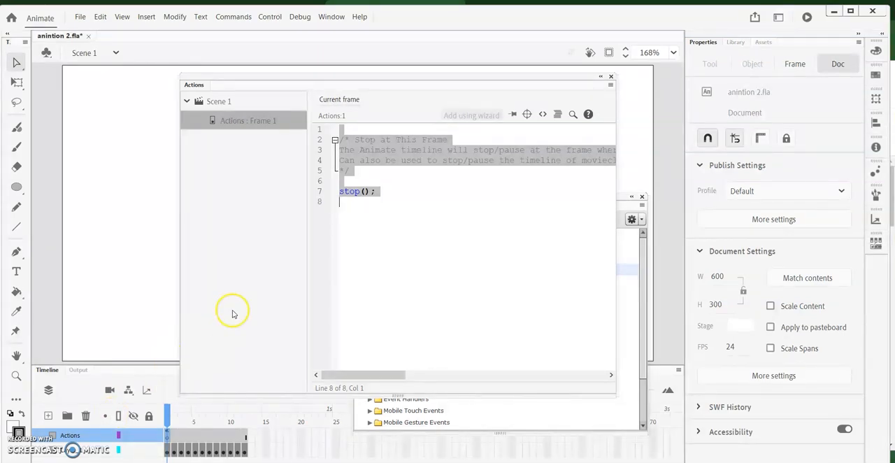
pyautogui.click(611, 77)
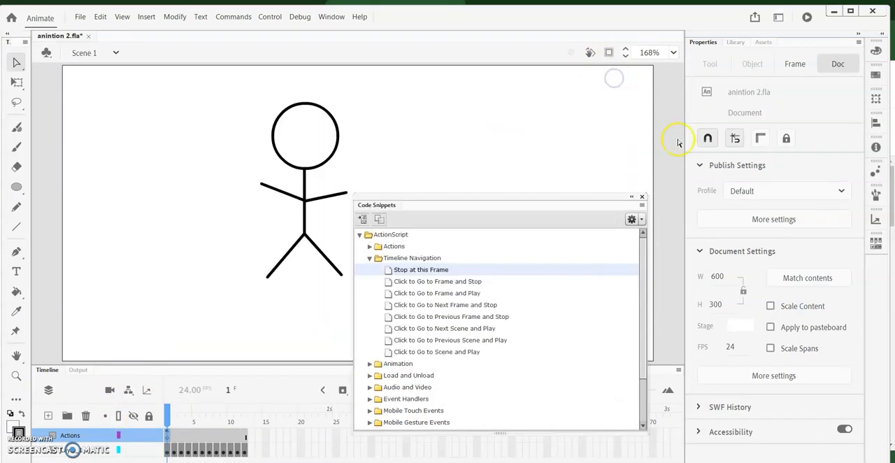
pyautogui.click(643, 198)
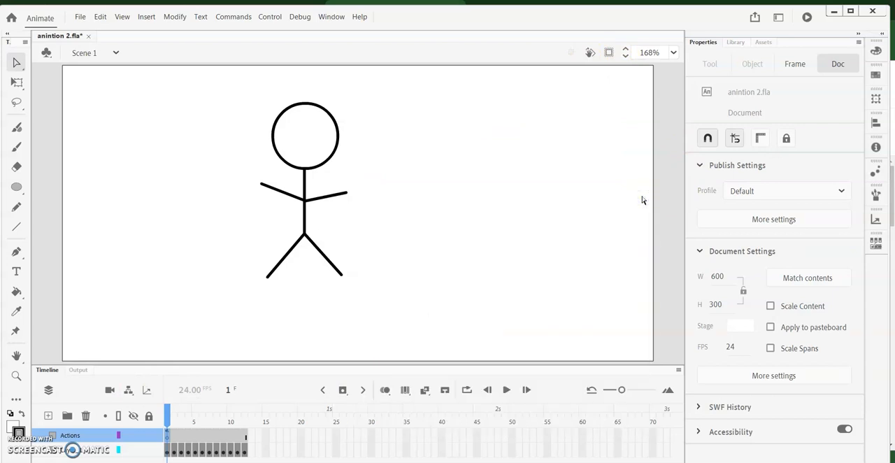
# Test the movie with the stop action on frame 1, then close the preview window
pyautogui.click(322, 18)
pyautogui.click(270, 17)
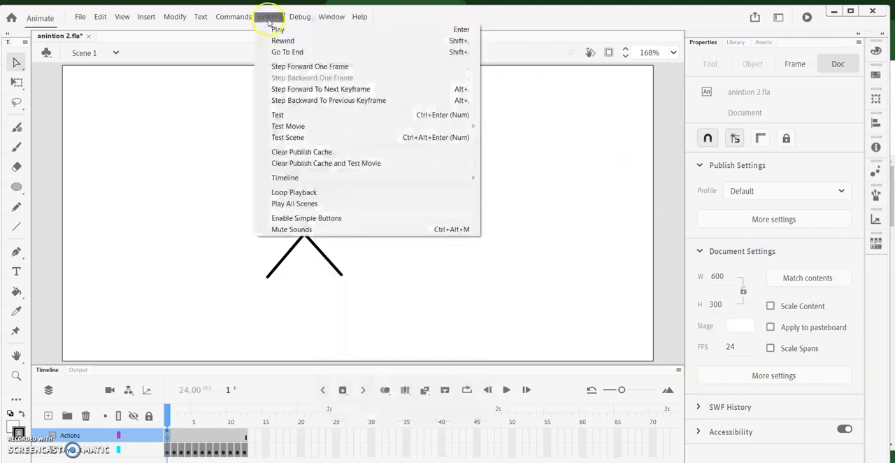
pyautogui.click(280, 114)
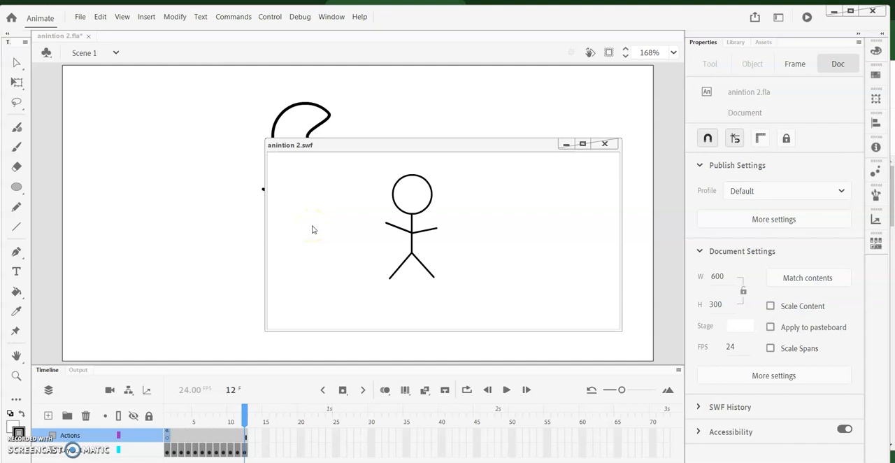
pyautogui.click(499, 195)
pyautogui.click(81, 17)
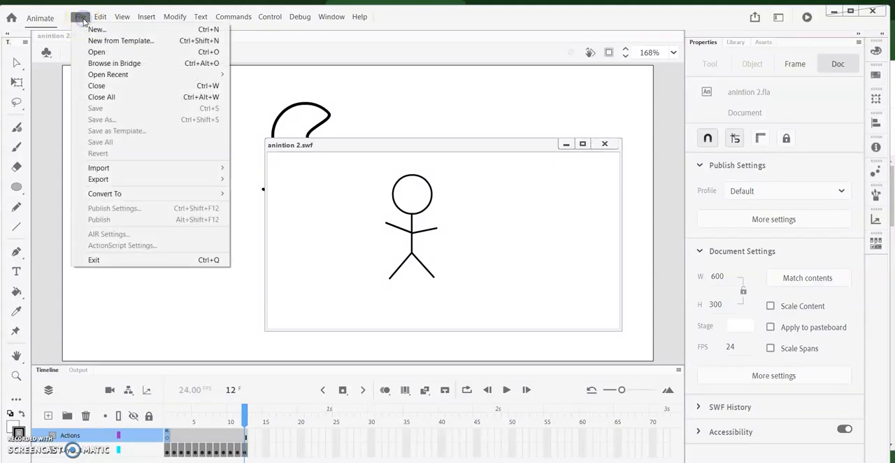
pyautogui.click(515, 90)
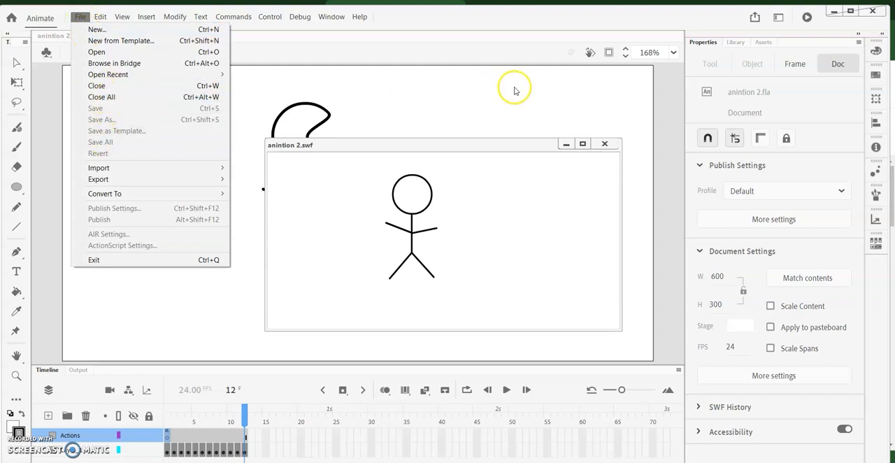
pyautogui.click(605, 144)
# Save the changes to the current animation document
pyautogui.click(81, 17)
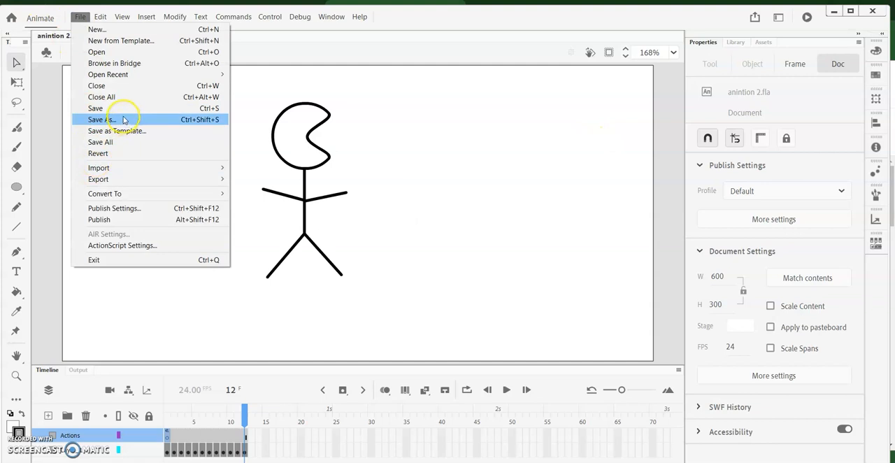
pyautogui.click(124, 108)
pyautogui.click(96, 201)
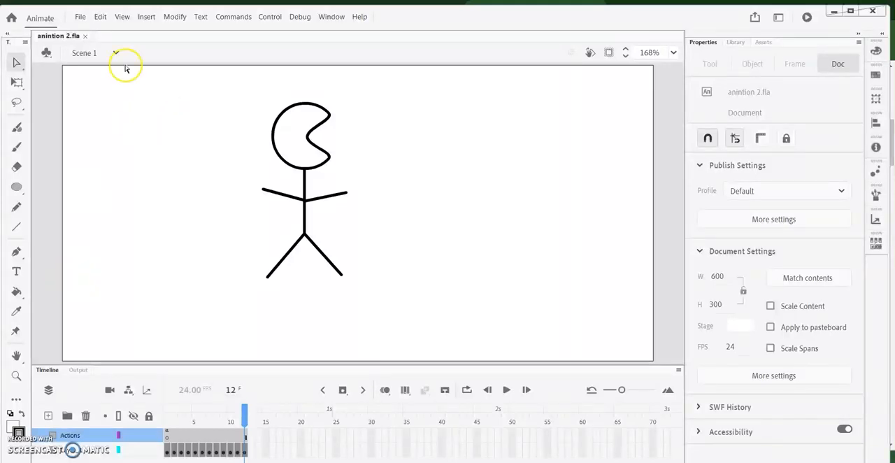
# Open the animated GIF export settings and set the animation's looping to Once after trying Forever
pyautogui.click(79, 17)
pyautogui.moveTo(150, 178)
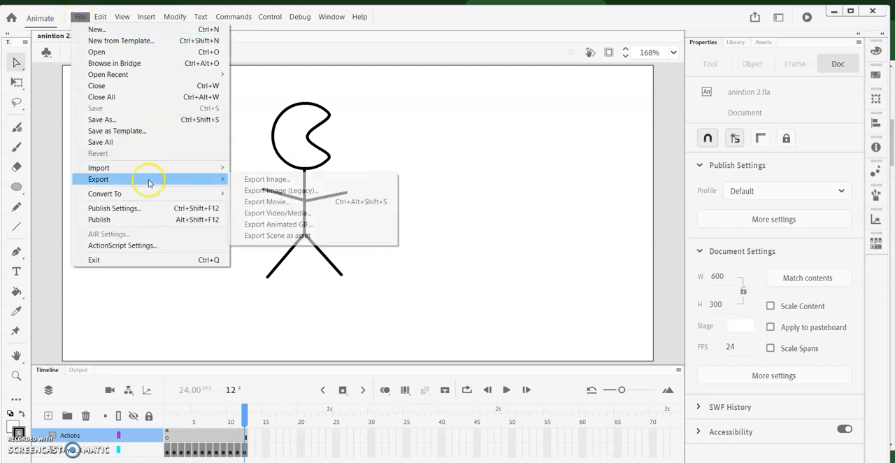
pyautogui.click(331, 225)
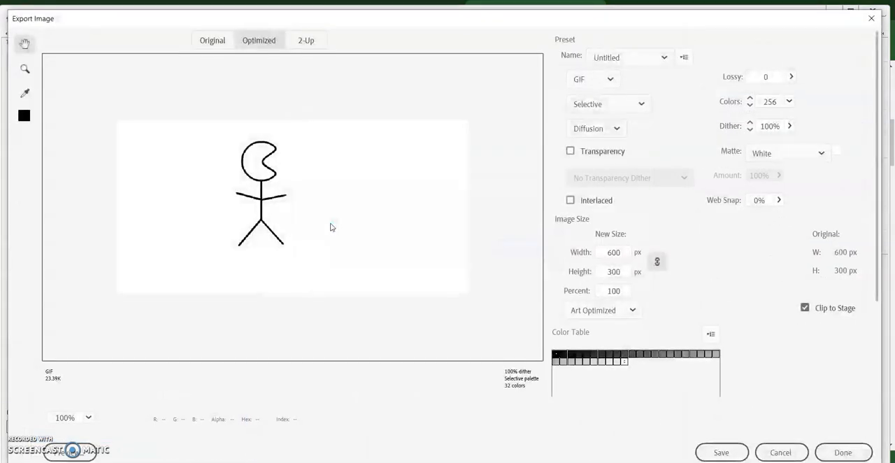
pyautogui.scroll(-2, 816, 334)
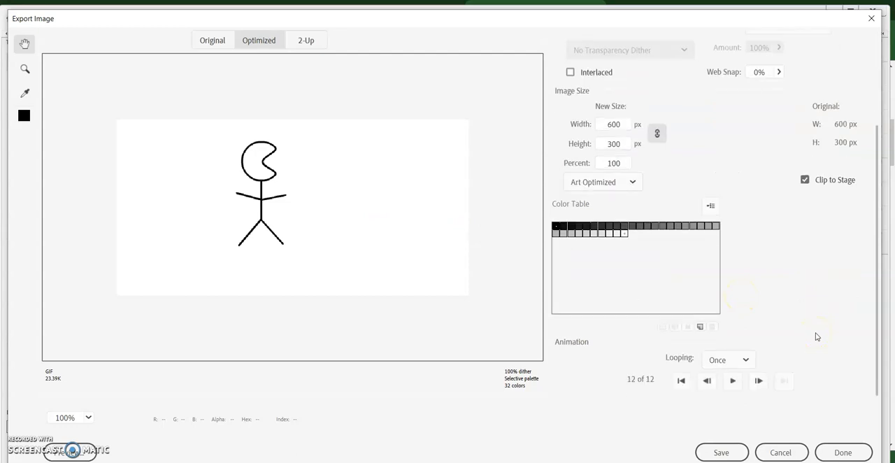
pyautogui.click(746, 360)
pyautogui.click(725, 398)
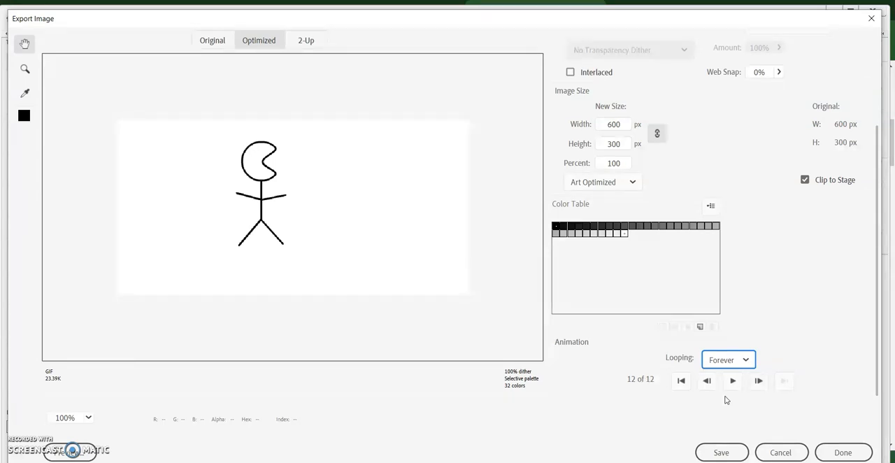
pyautogui.click(745, 360)
pyautogui.click(731, 380)
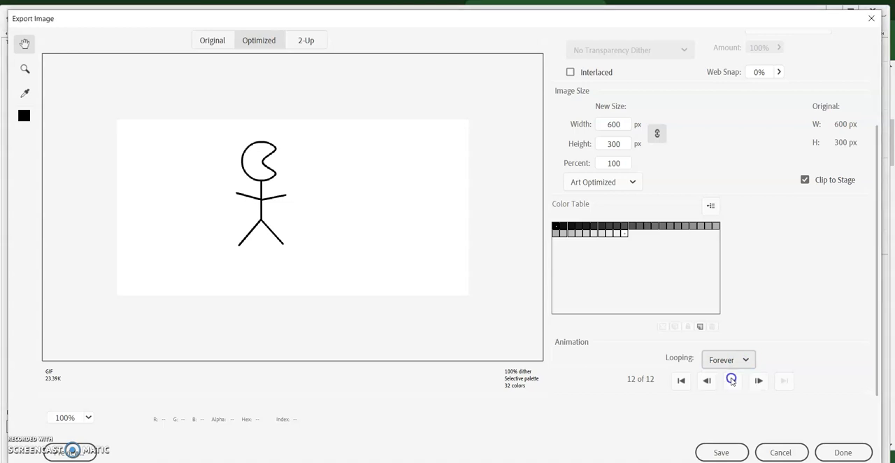
# Save the exported GIF as "animate2" in the Animation folder under Documents
pyautogui.click(739, 455)
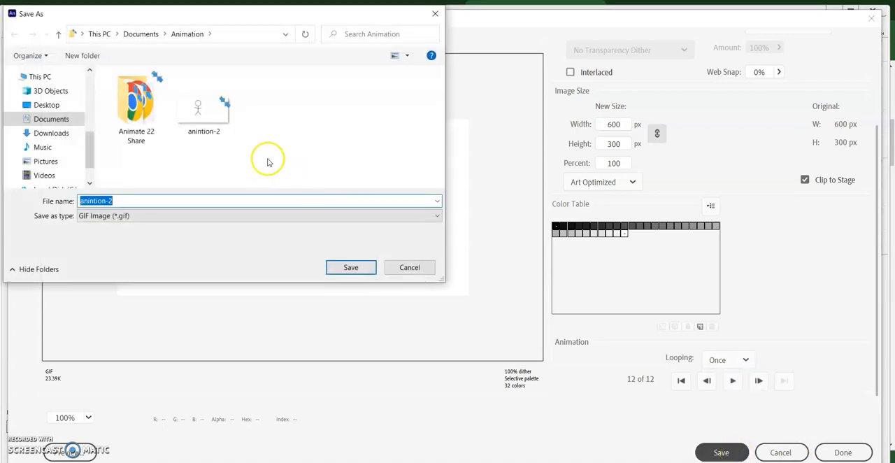
pyautogui.write('amate')
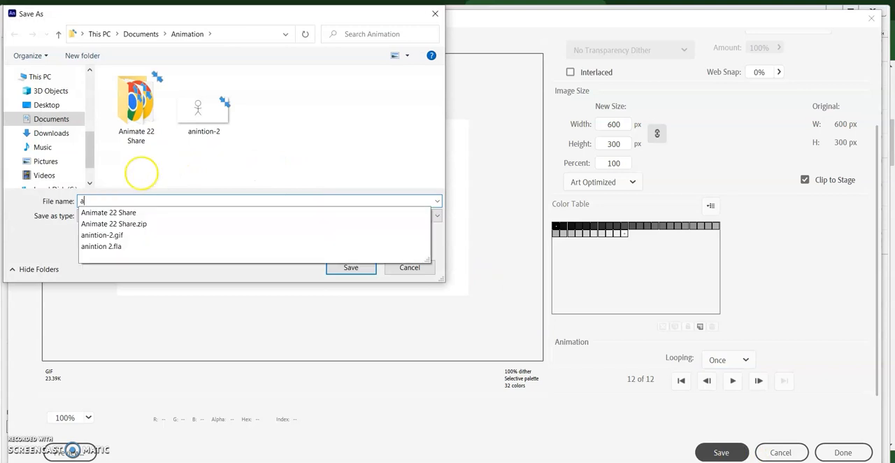
pyautogui.press('BackSpace')
pyautogui.press('BackSpace')
pyautogui.press('BackSpace')
pyautogui.press('BackSpace')
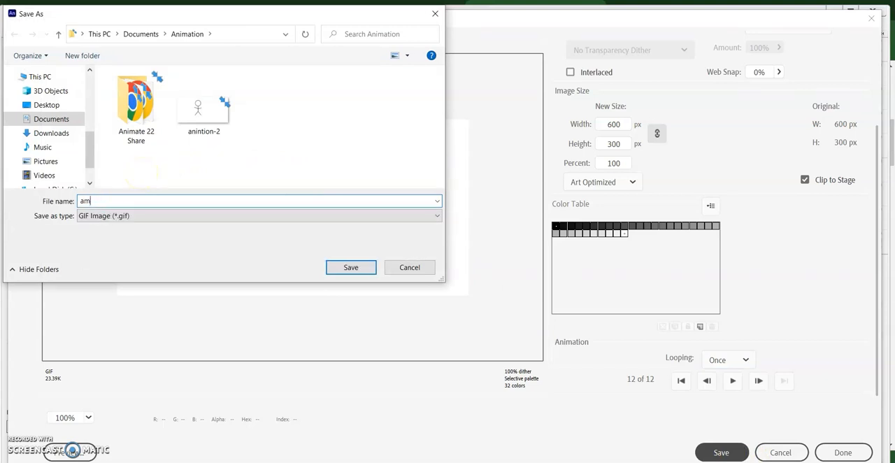
pyautogui.write('nimat')
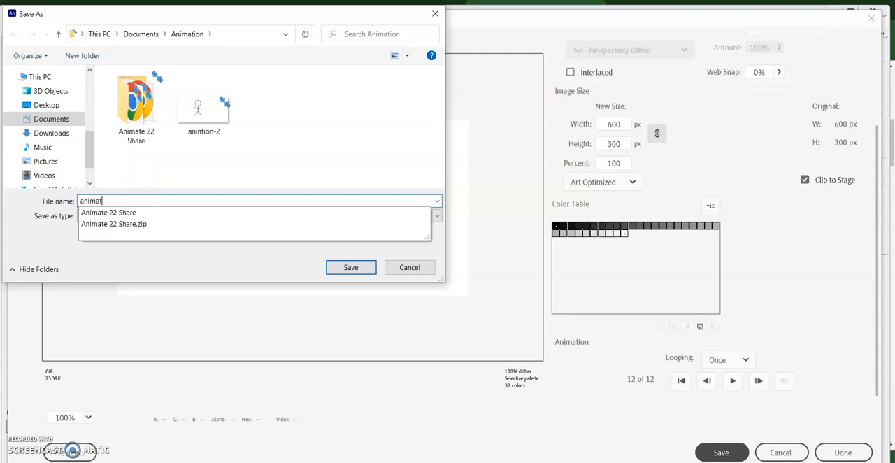
pyautogui.write('e2')
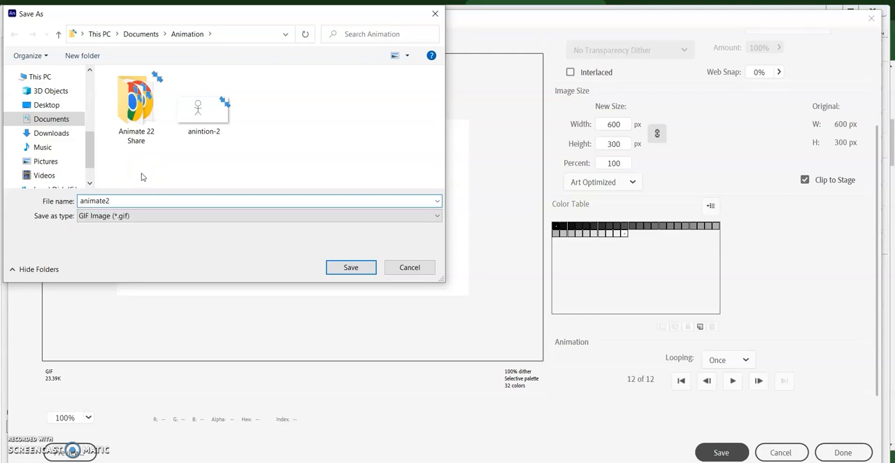
pyautogui.click(350, 268)
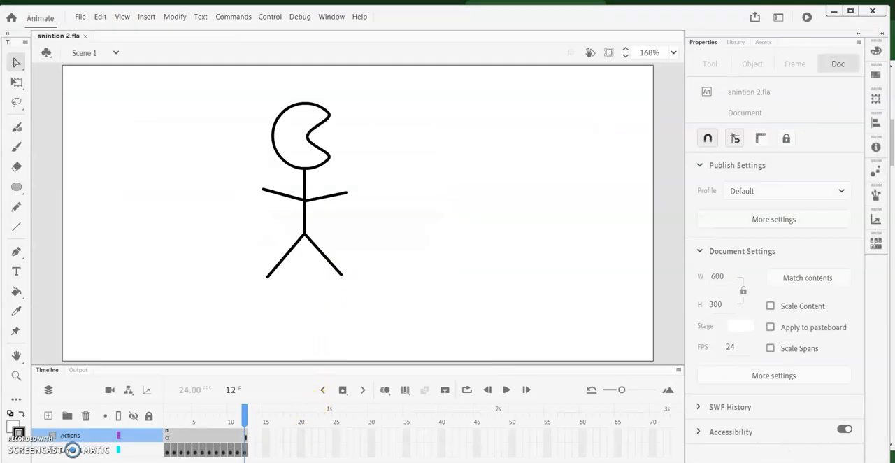
# Switch to File Explorer, open the animate2 GIF from the Animation folder twice to watch it play, and close the viewer each time
pyautogui.click(269, 462)
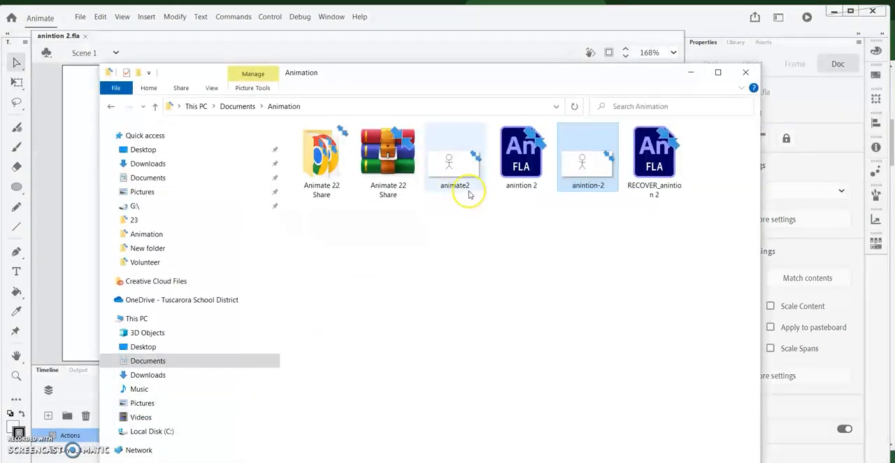
pyautogui.doubleClick(467, 183)
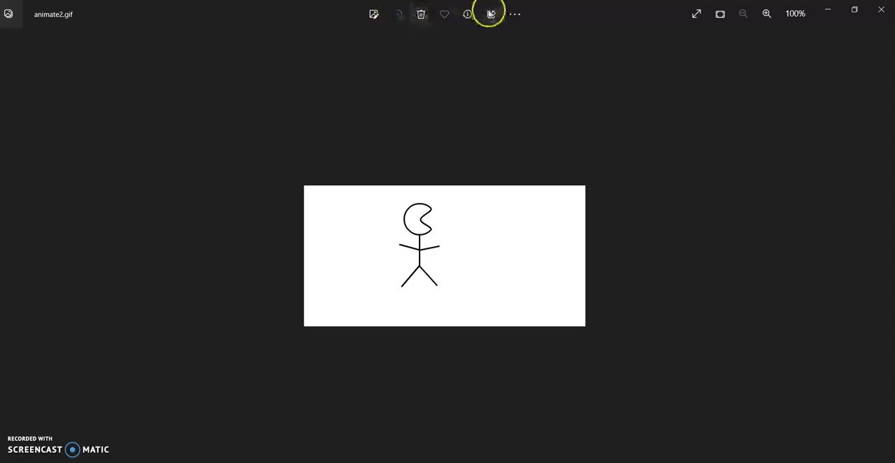
pyautogui.click(881, 9)
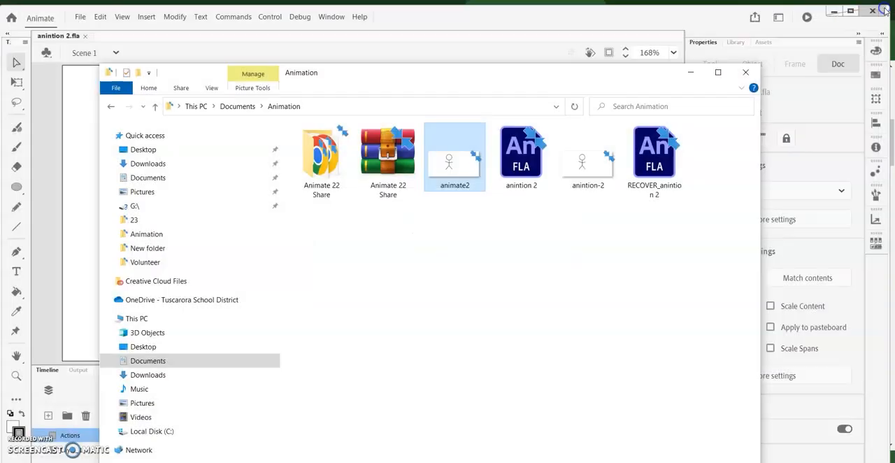
pyautogui.doubleClick(471, 178)
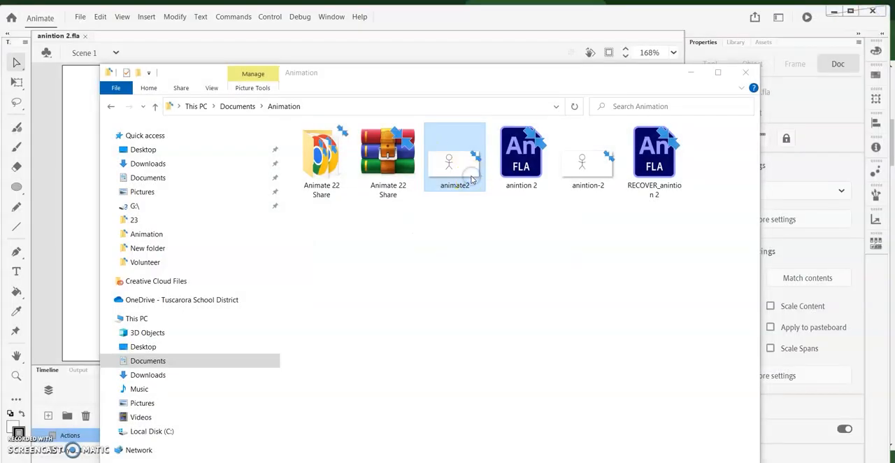
pyautogui.click(878, 10)
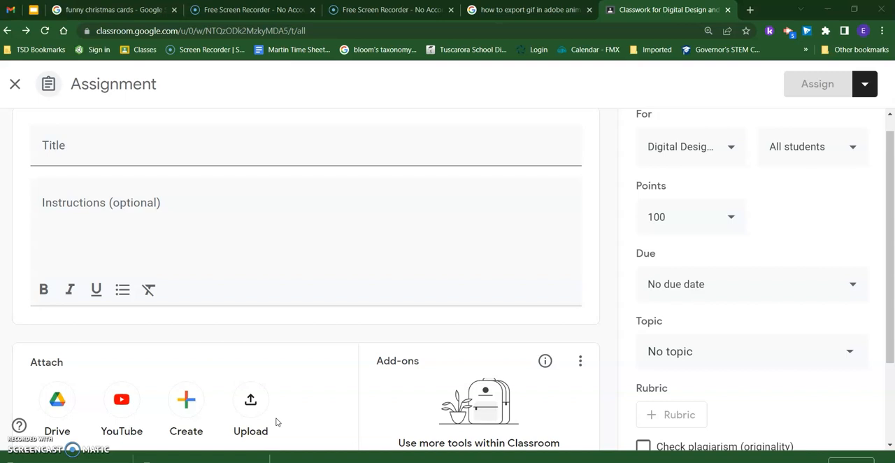
# Start uploading a file attachment to the new Google Classroom assignment
pyautogui.click(270, 413)
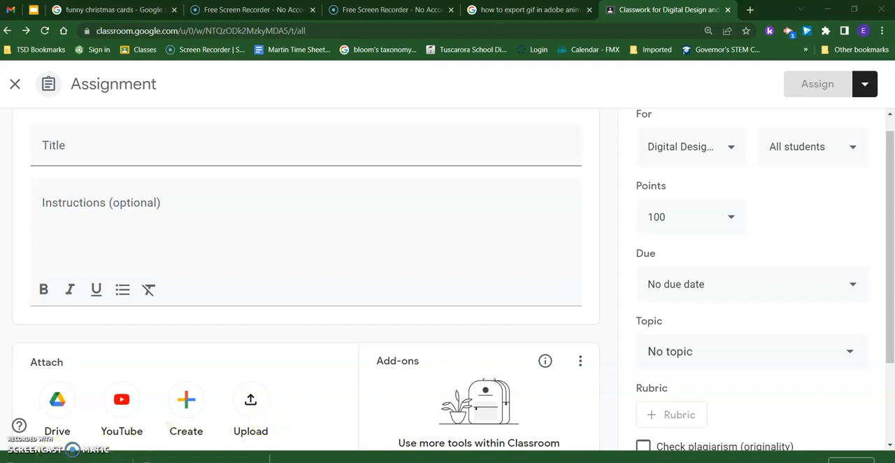